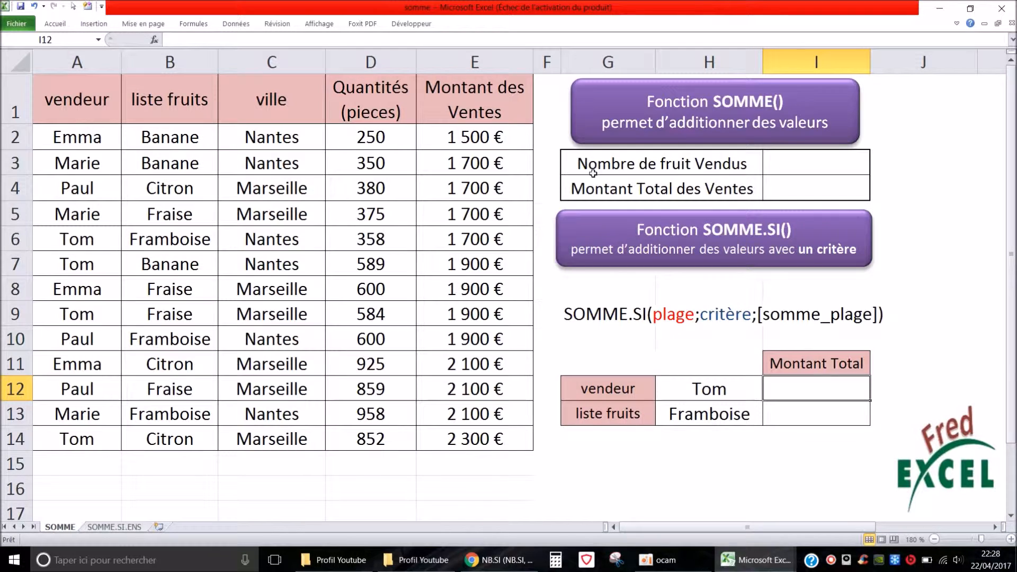
# - Enter a SOMME formula in I3 that adds up the quantities in D2:D14
pyautogui.click(776, 161)
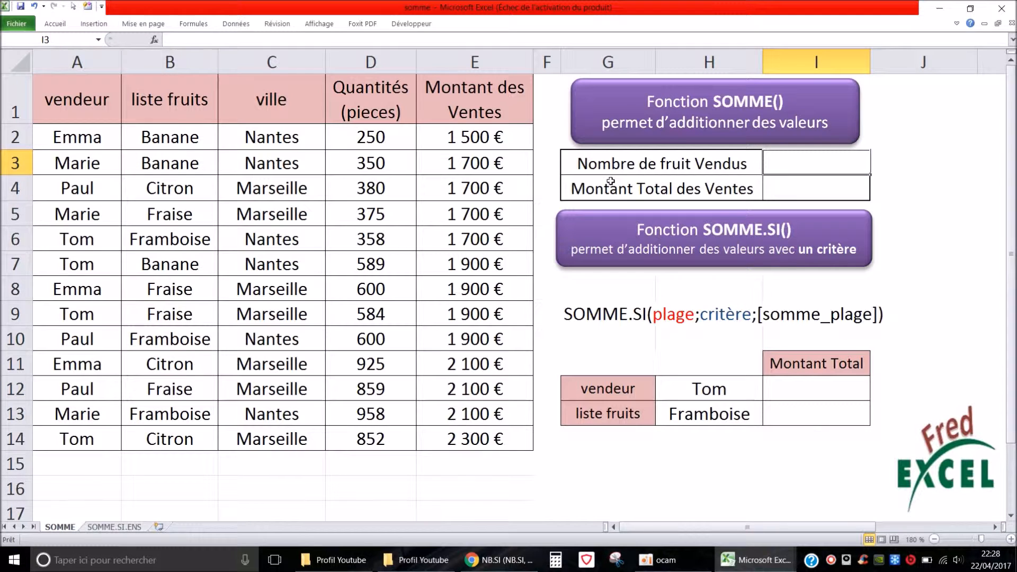
pyautogui.write('=')
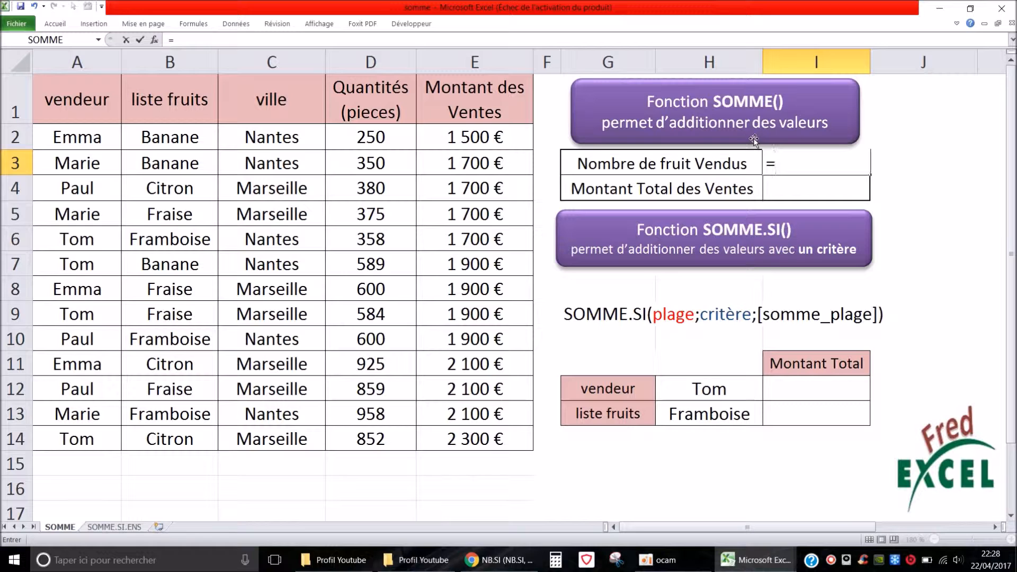
pyautogui.write('s')
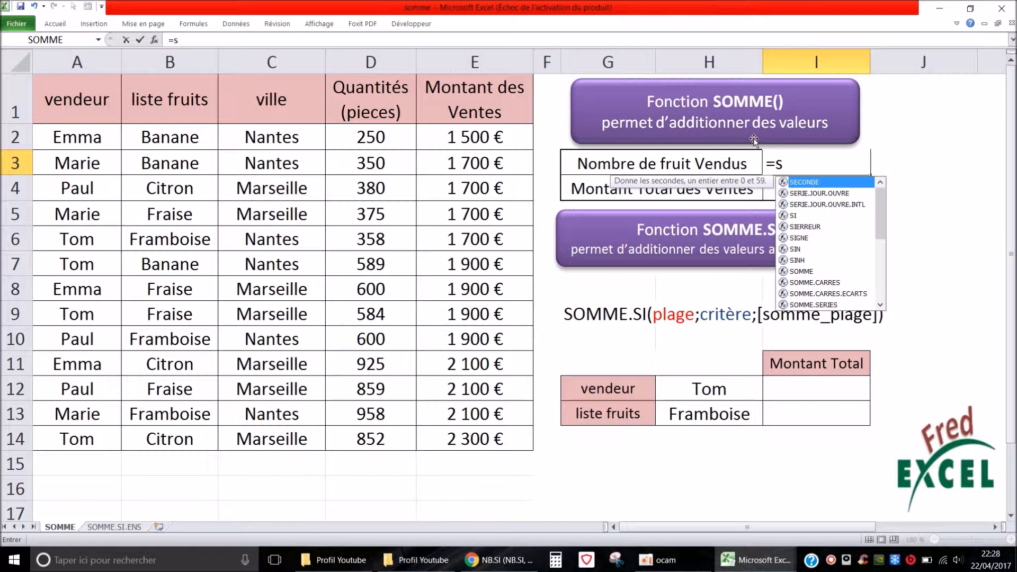
pyautogui.write('omm')
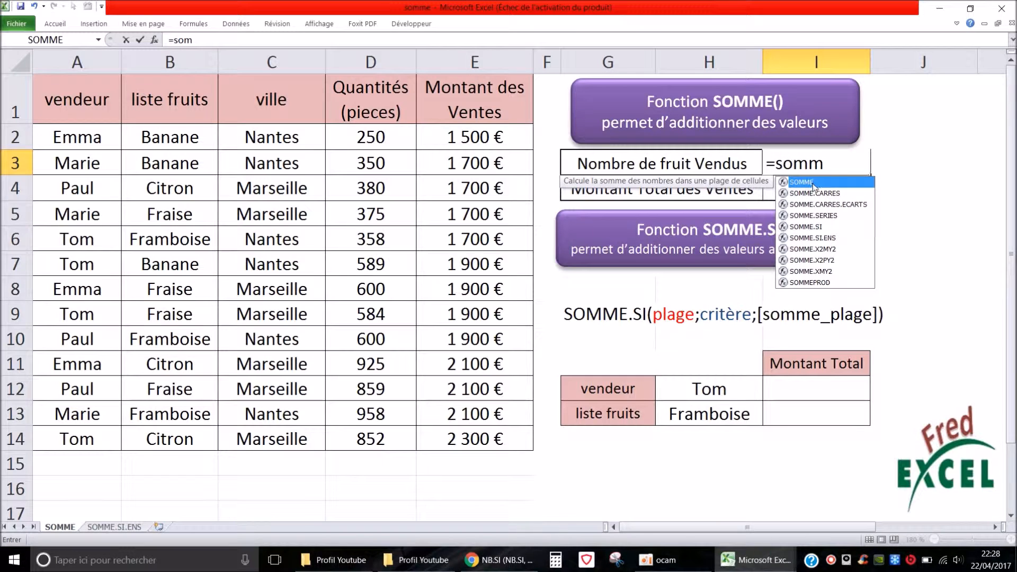
pyautogui.write('e(')
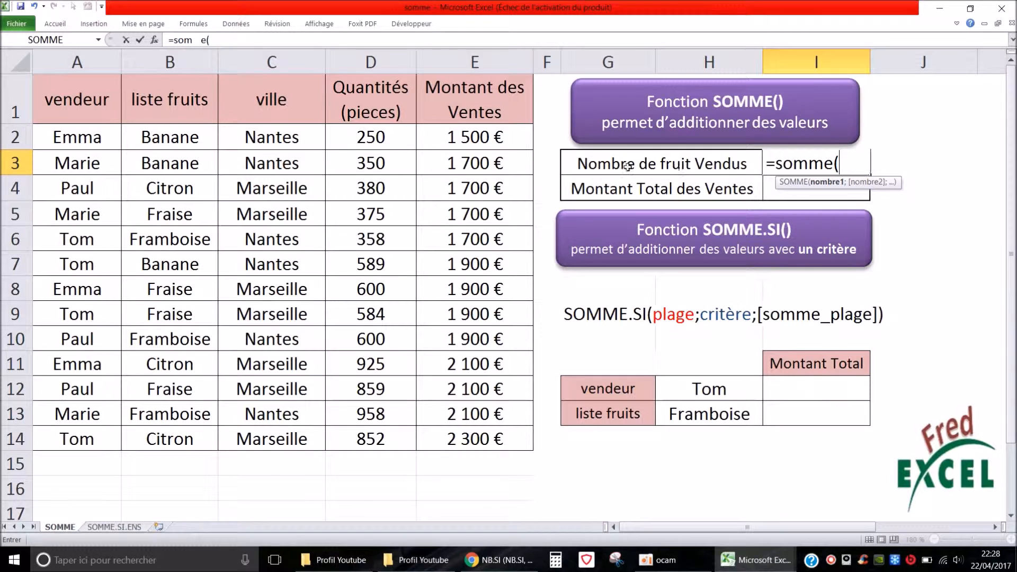
pyautogui.moveTo(374, 145); pyautogui.dragTo(378, 437)
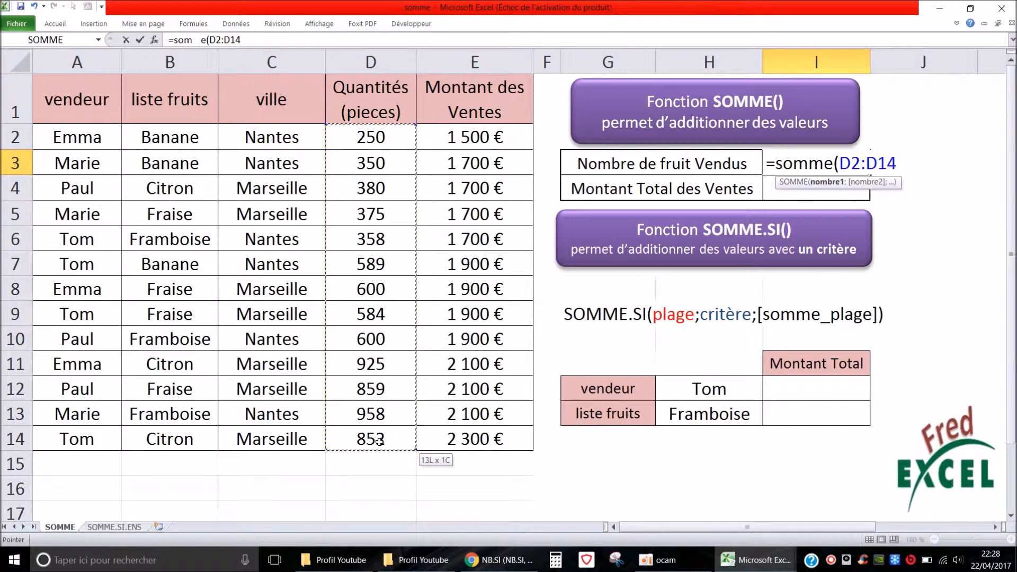
pyautogui.press('Return')
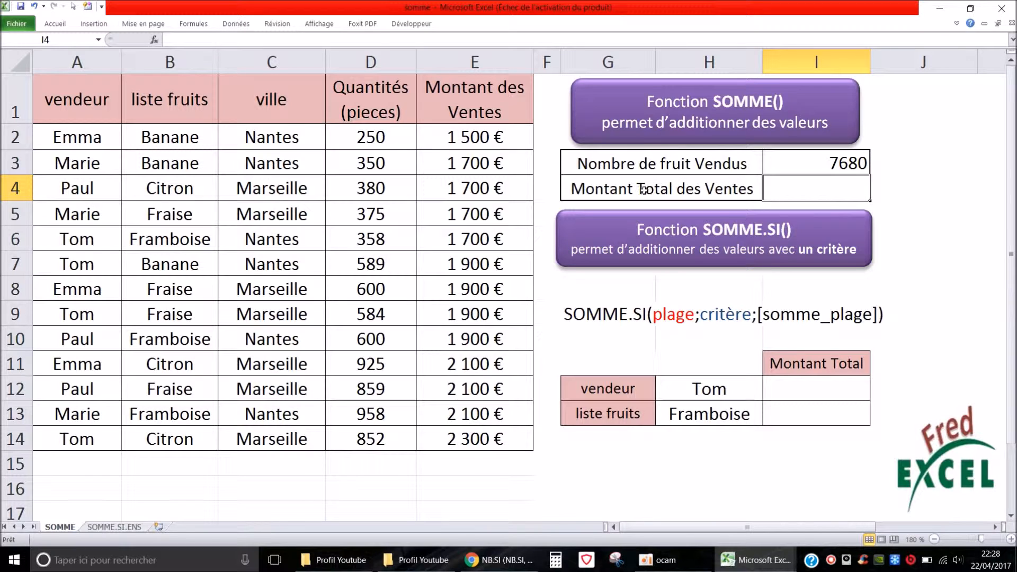
# - Enter a SOMME formula in I4 that adds up the sales amounts in E2:E14
pyautogui.write('=')
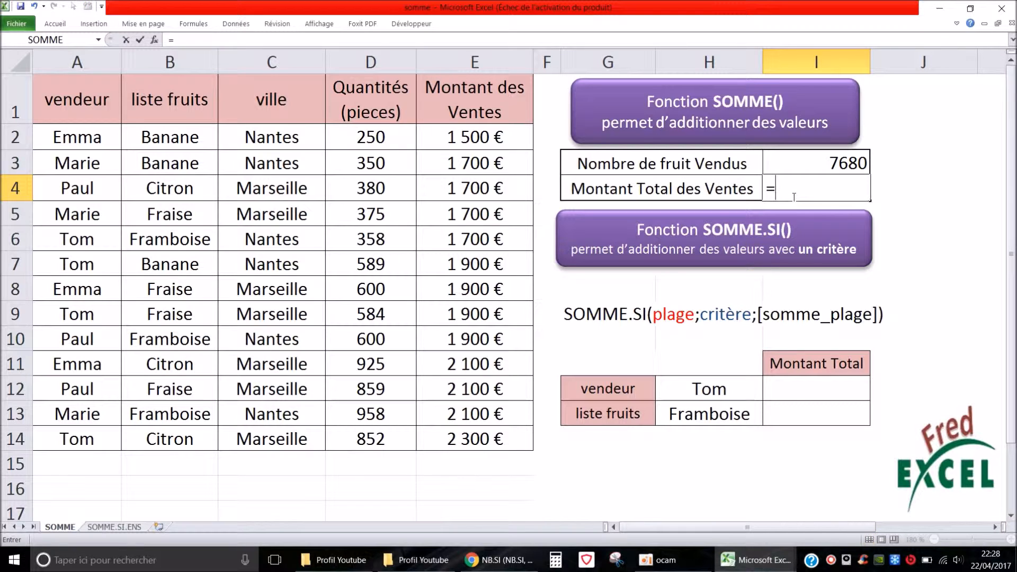
pyautogui.write('somme')
pyautogui.doubleClick(805, 210)
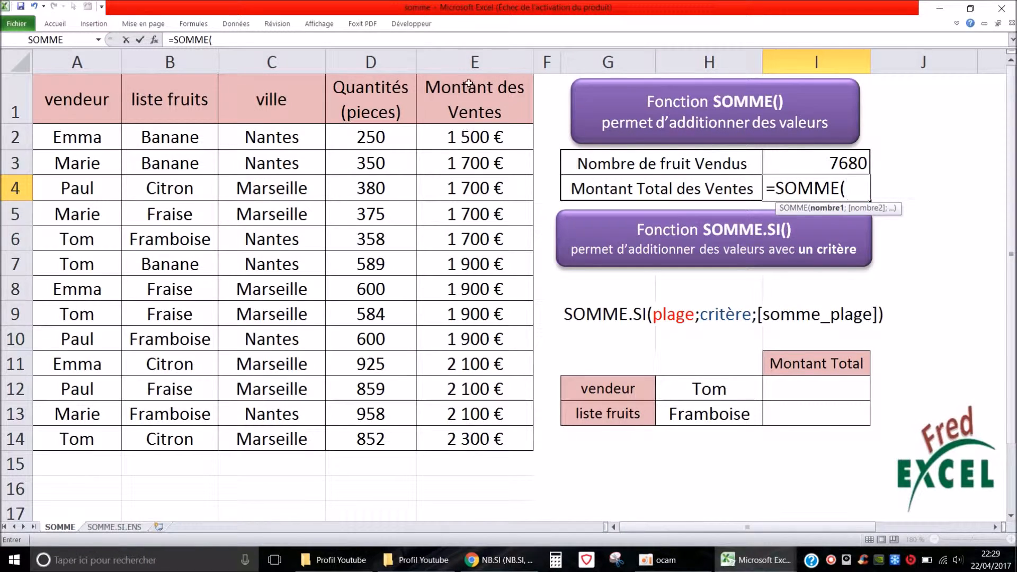
pyautogui.moveTo(478, 138); pyautogui.dragTo(477, 436)
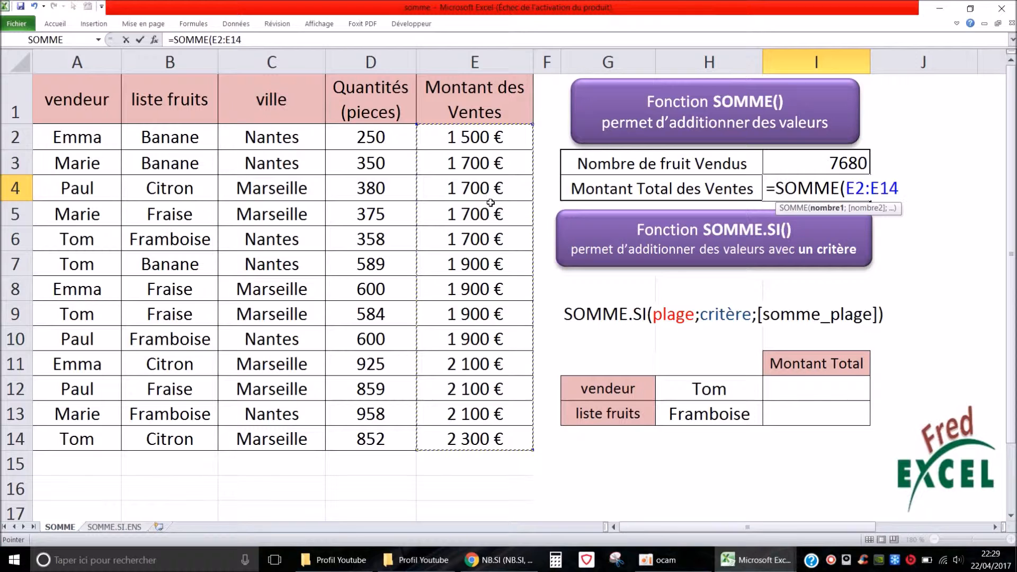
pyautogui.press('Return')
pyautogui.click(837, 189)
pyautogui.click(837, 169)
pyautogui.click(837, 186)
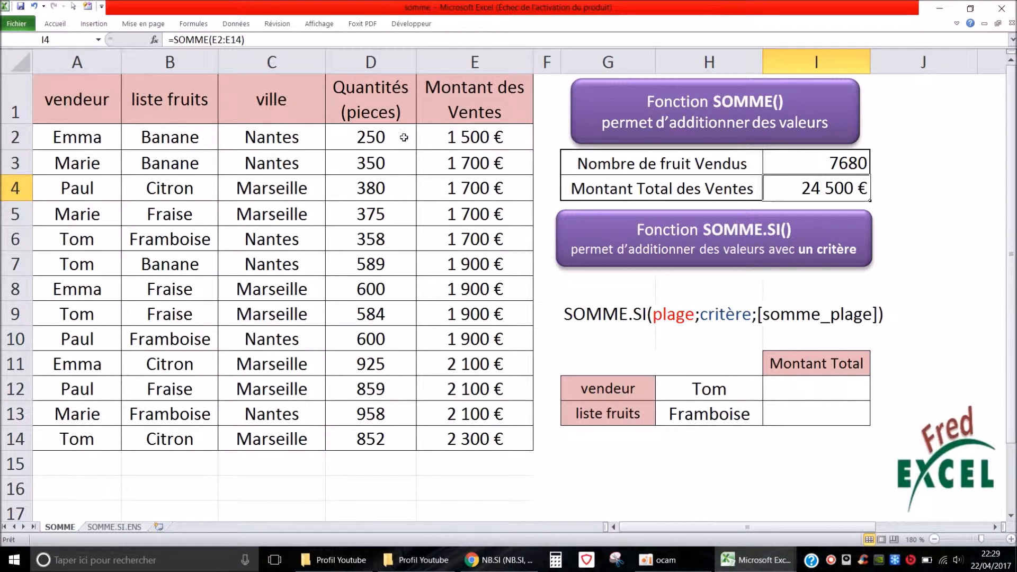
# - Use AutoSum to total the sales amounts E2:E14 in cell E15, directly below the column
pyautogui.click(382, 460)
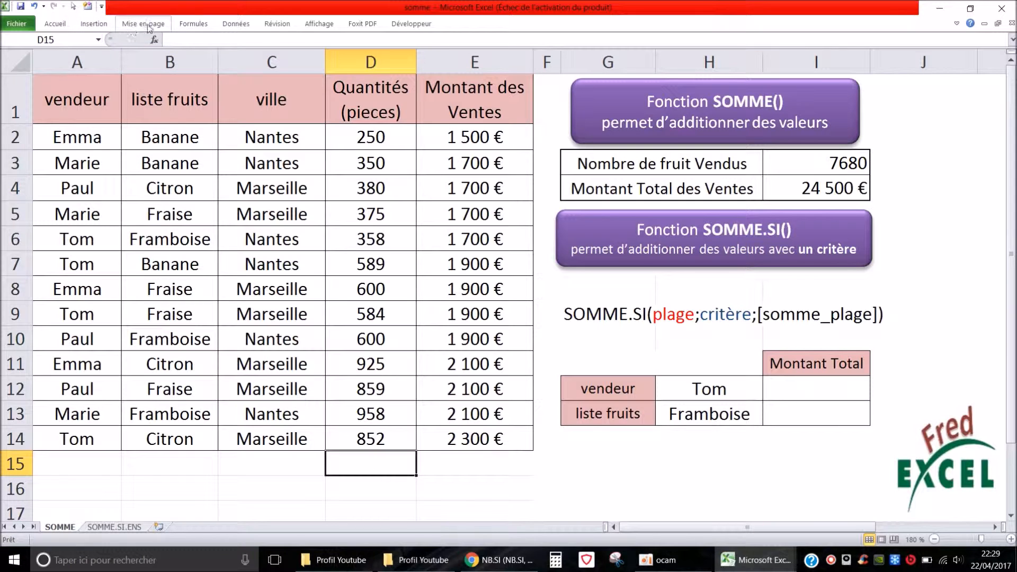
pyautogui.click(446, 459)
pyautogui.click(382, 460)
pyautogui.click(458, 459)
pyautogui.click(406, 463)
pyautogui.click(445, 458)
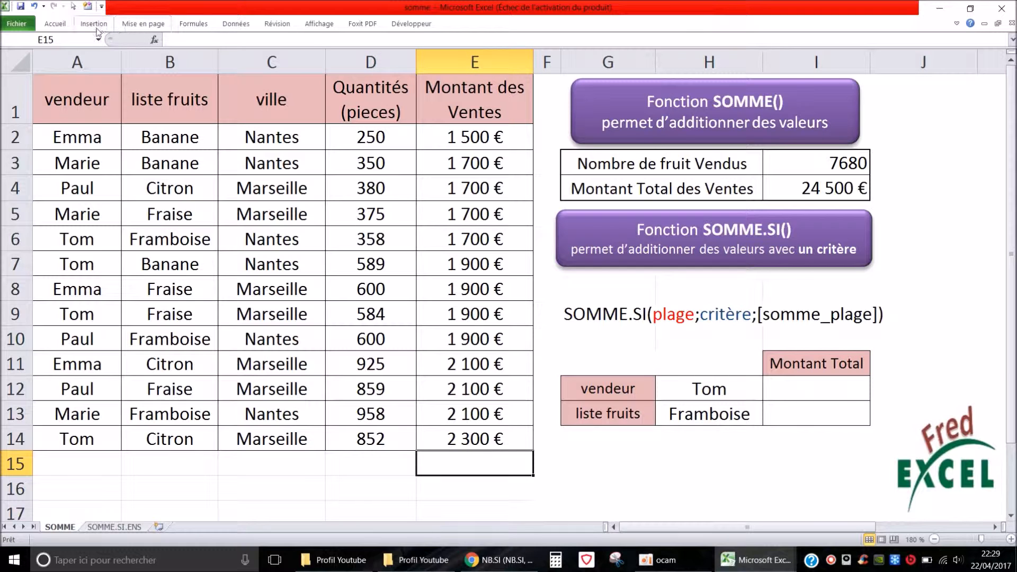
pyautogui.click(202, 26)
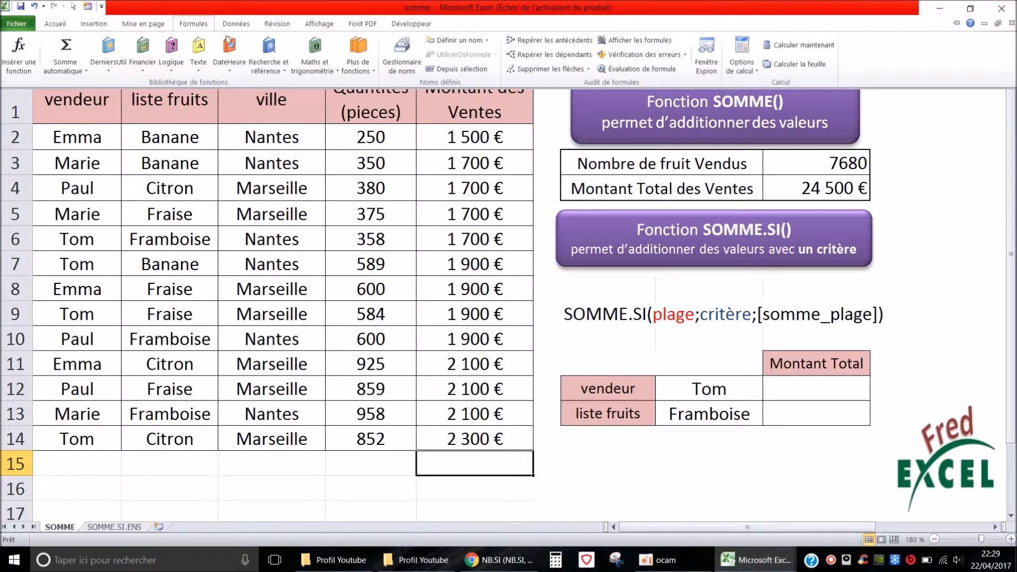
pyautogui.click(66, 47)
pyautogui.press('Return')
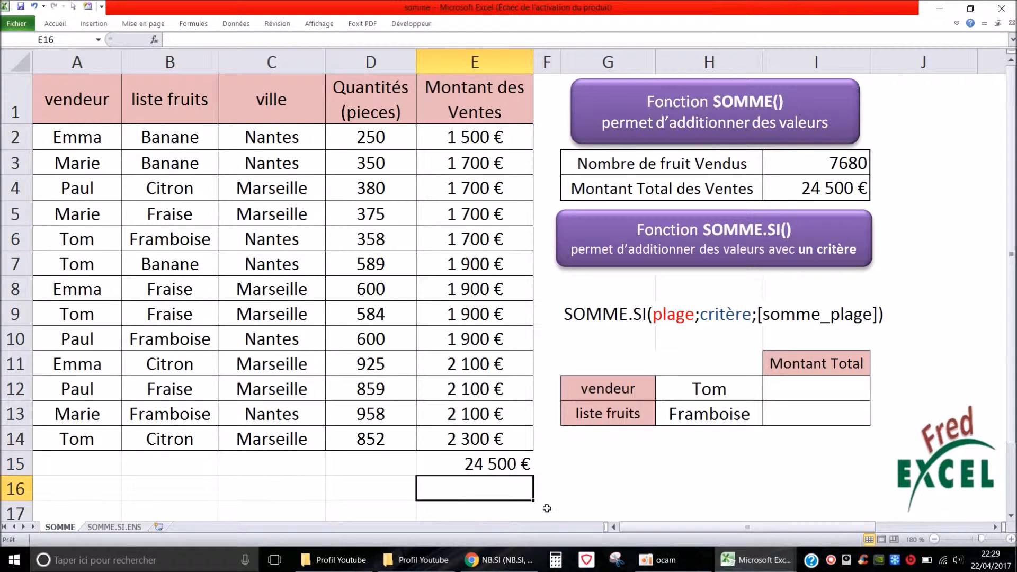
pyautogui.click(498, 464)
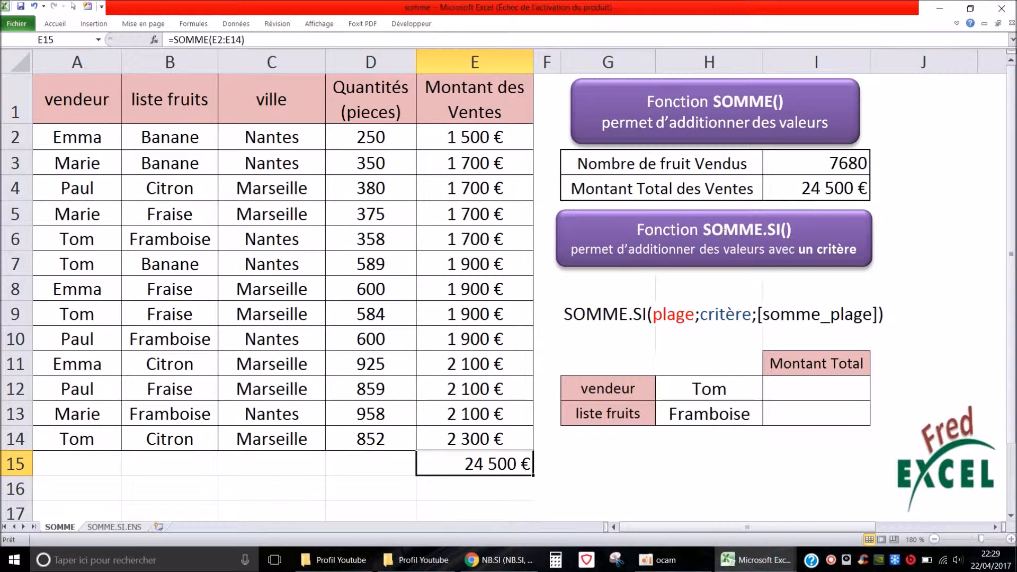
# - Enter =SOMME.SI(A2:A14;H12;E2:E14) in I12 to total the sales of the vendor named in H12
pyautogui.click(604, 392)
pyautogui.click(811, 385)
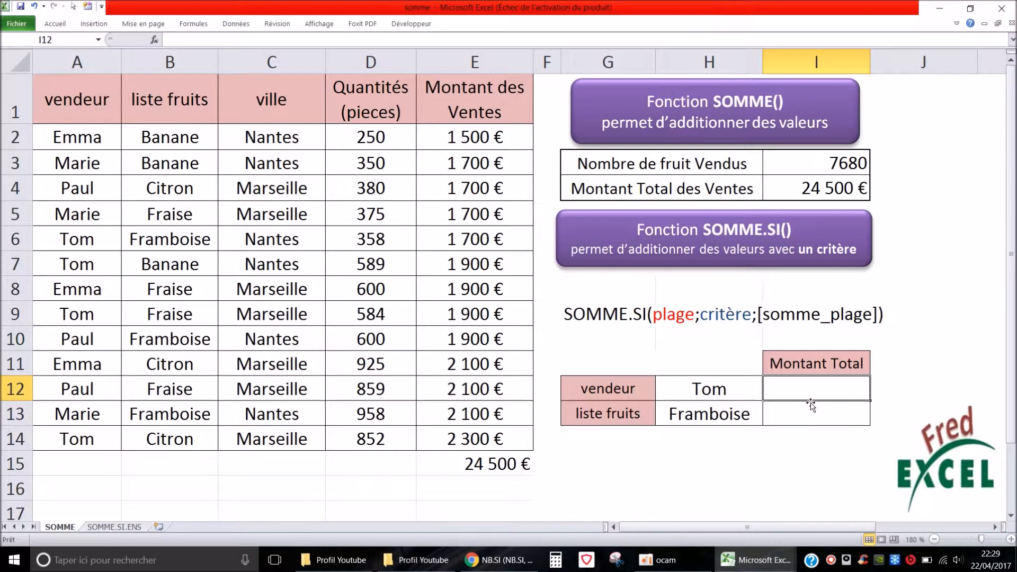
pyautogui.write('=soom')
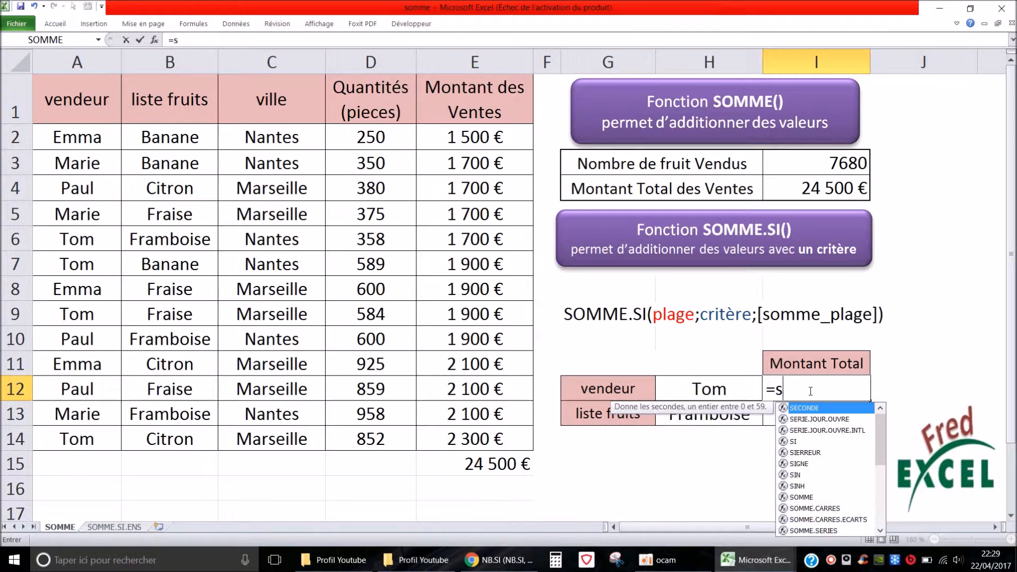
pyautogui.press('BackSpace')
pyautogui.press('BackSpace')
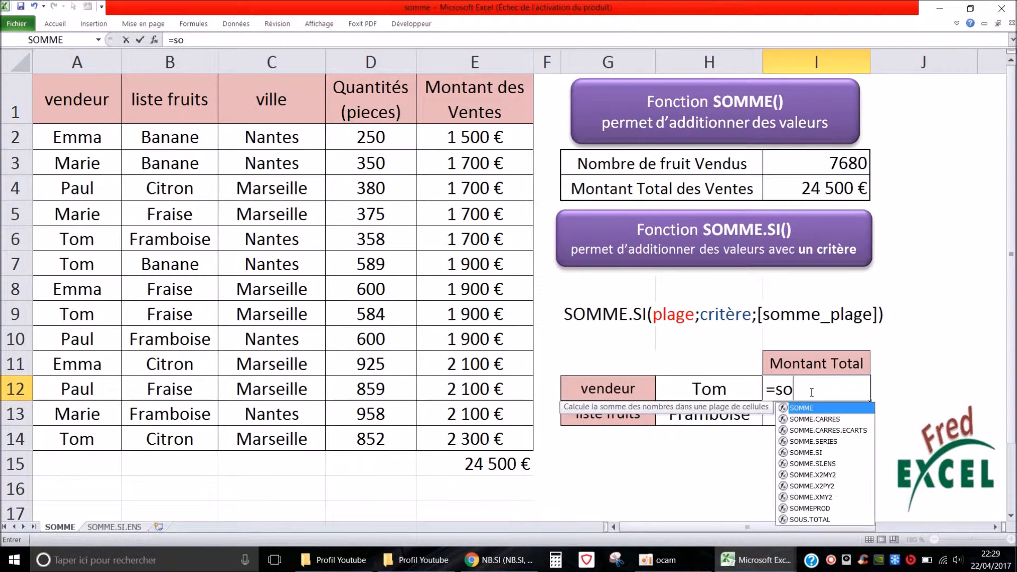
pyautogui.write('mm')
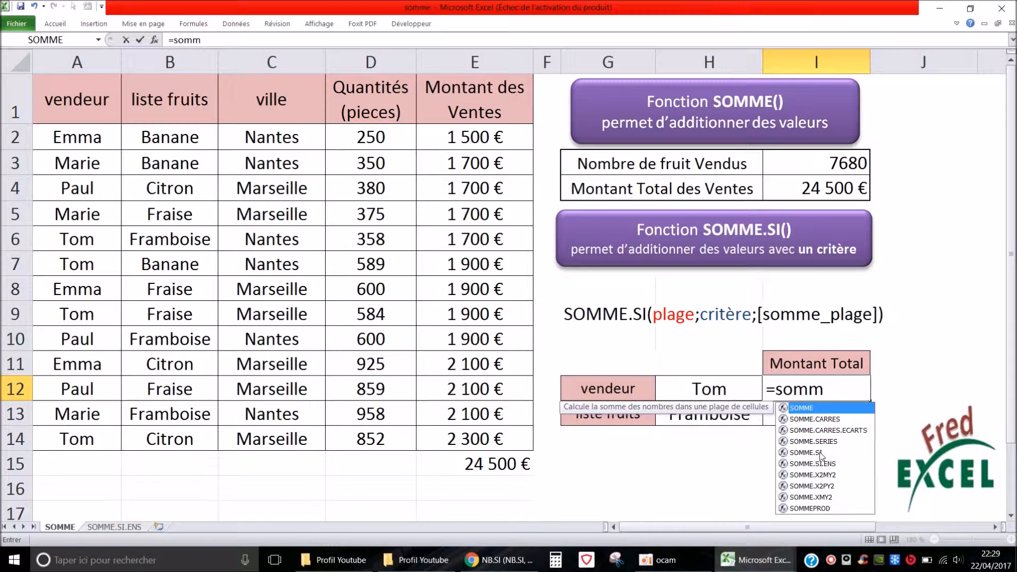
pyautogui.doubleClick(819, 453)
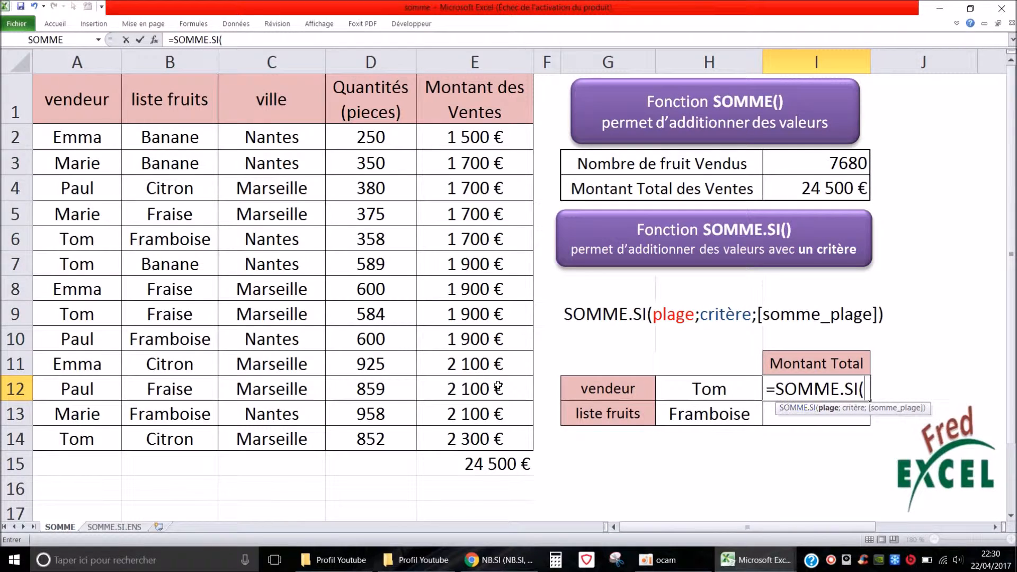
pyautogui.moveTo(52, 135); pyautogui.dragTo(72, 436)
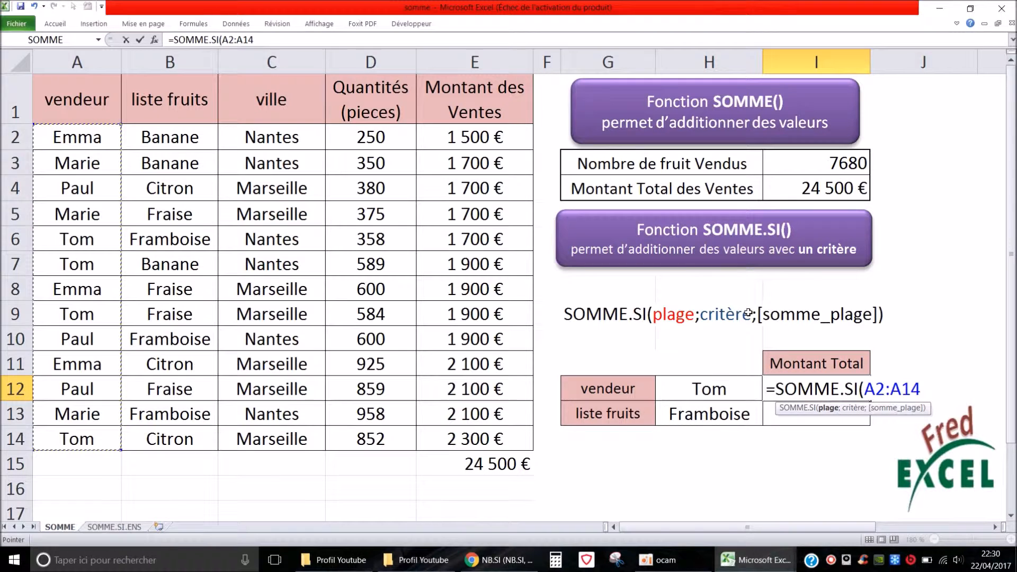
pyautogui.write(';')
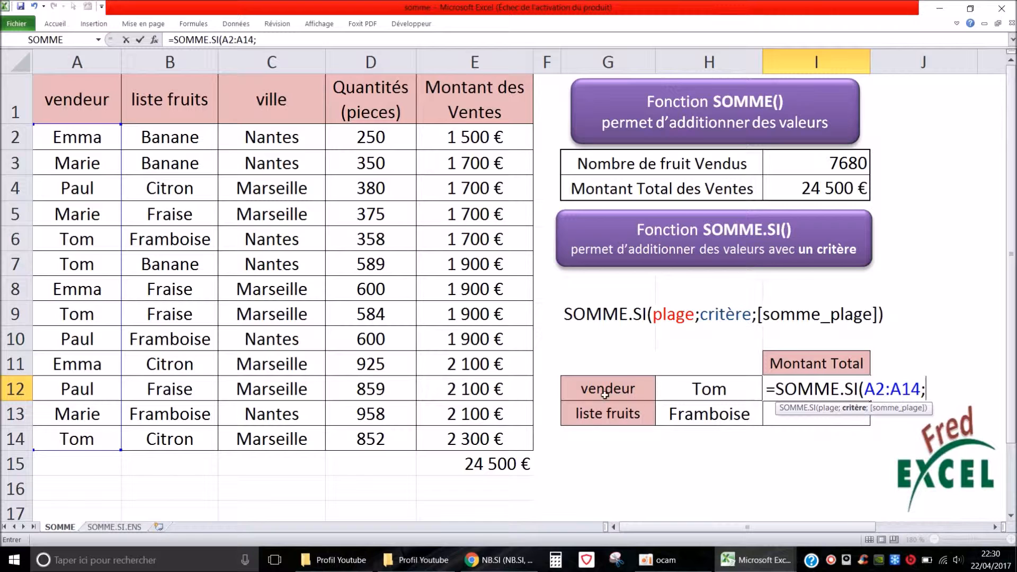
pyautogui.click(709, 390)
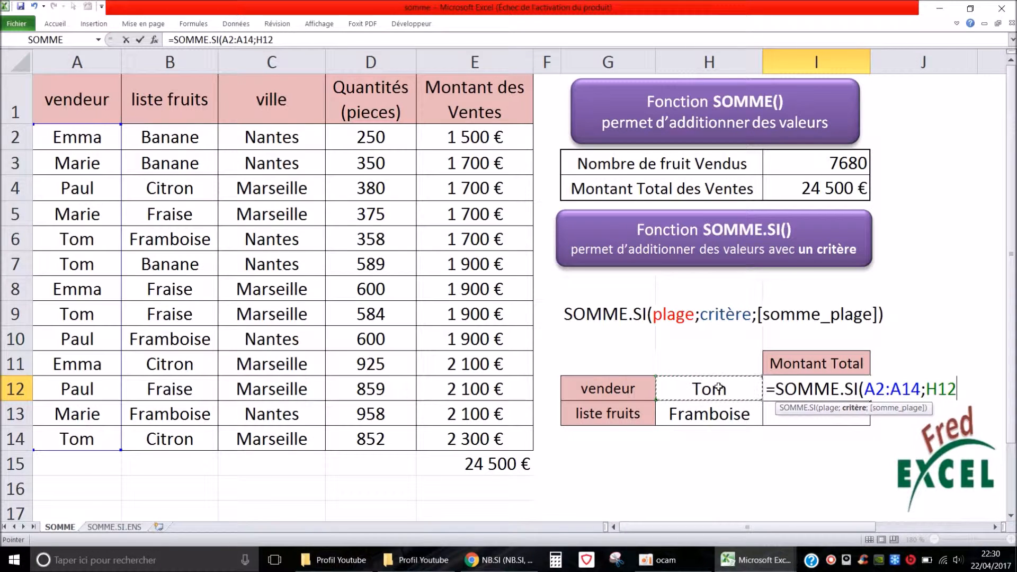
pyautogui.write(';')
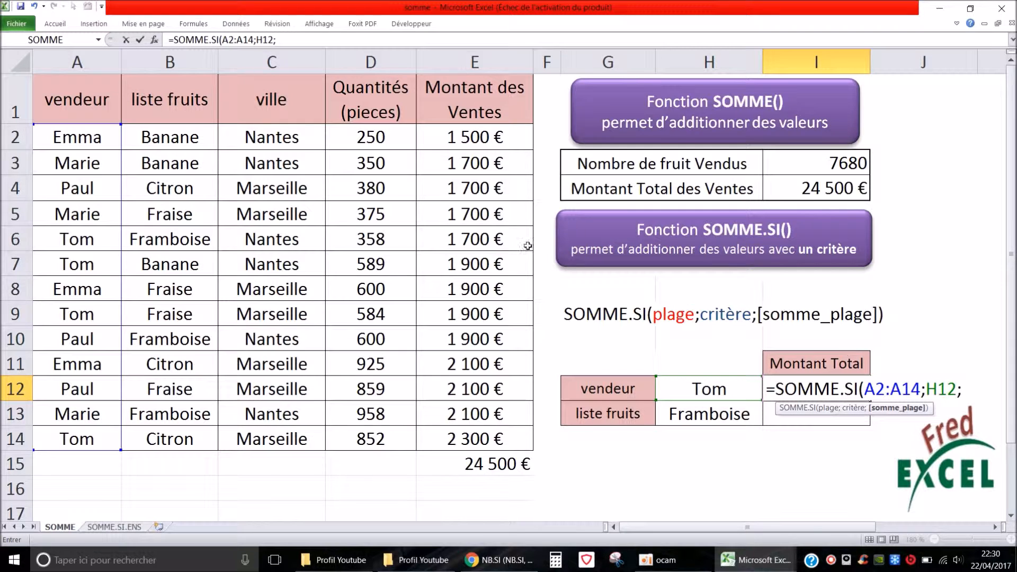
pyautogui.moveTo(488, 134); pyautogui.dragTo(499, 442)
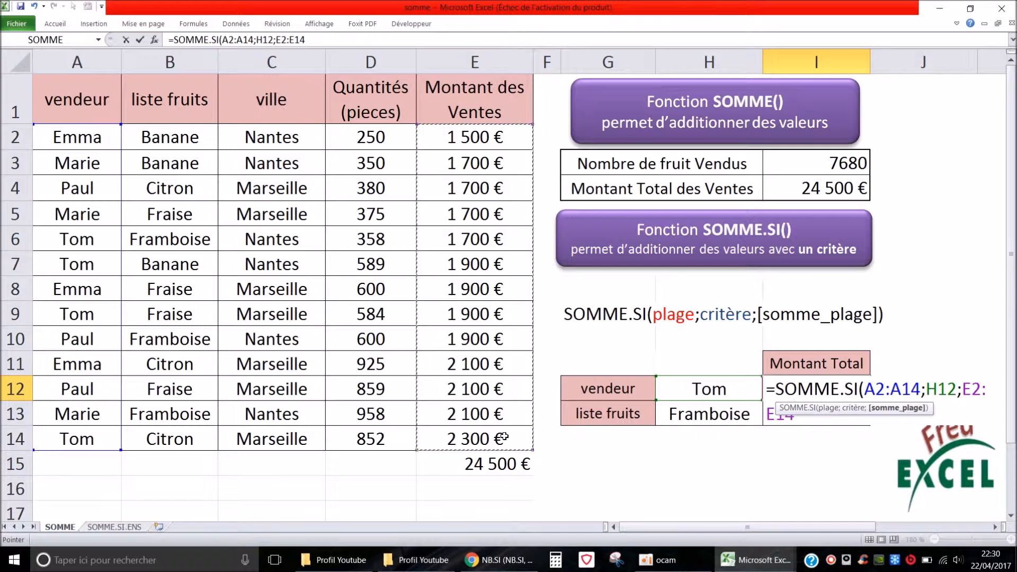
pyautogui.write(')')
pyautogui.press('Return')
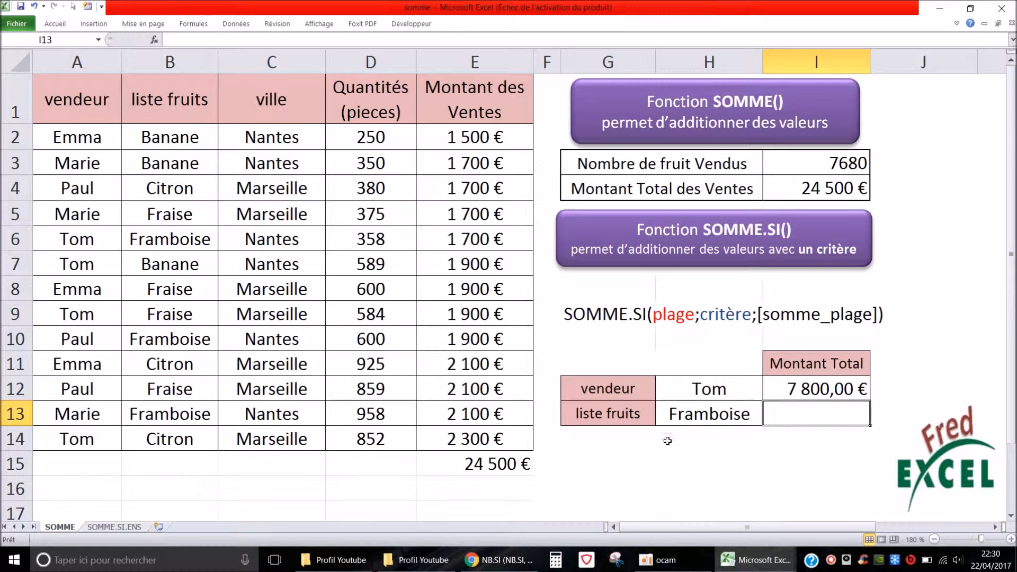
# - Change the vendor criterion in H12 to the first vendor offered in its list
pyautogui.click(705, 387)
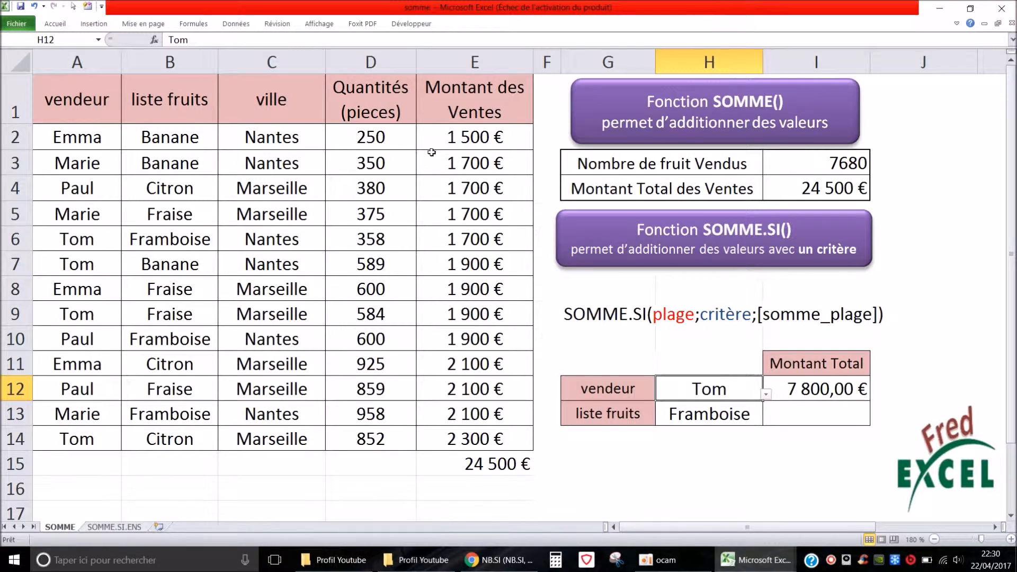
pyautogui.click(766, 394)
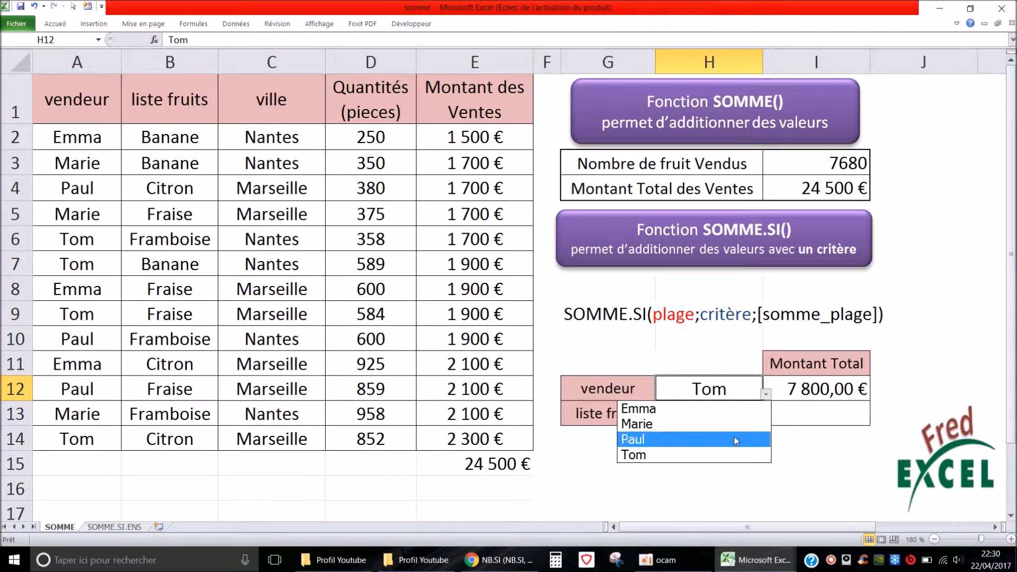
pyautogui.click(664, 415)
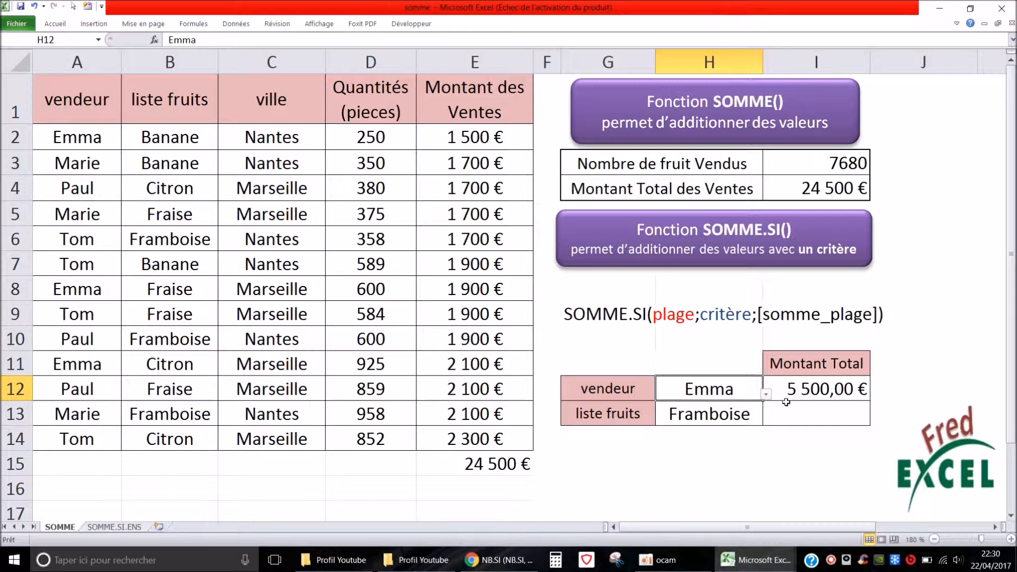
# - Start a SOMME.SI formula in I13 with the fruit list B2:B14 as the criteria range
pyautogui.click(815, 427)
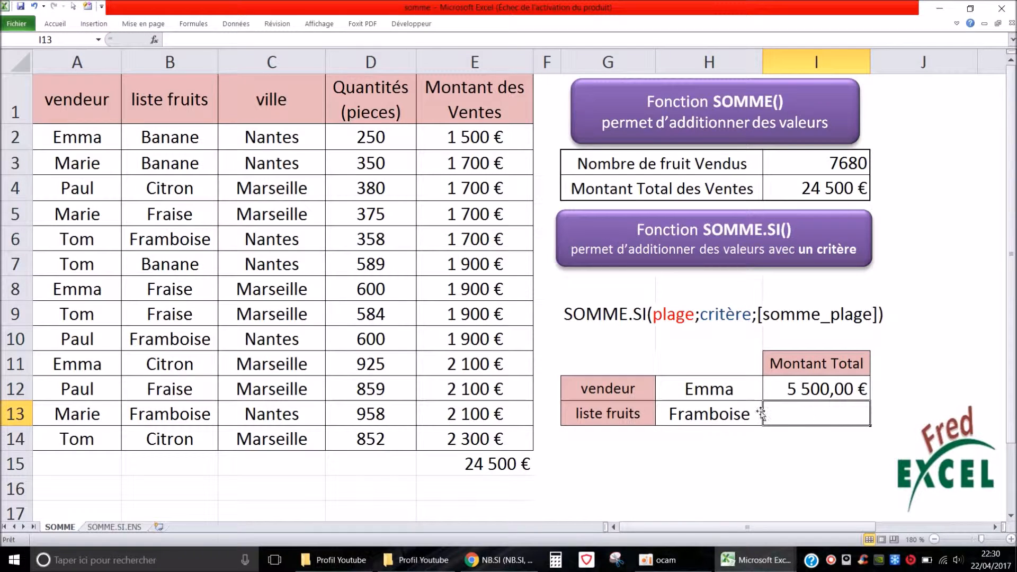
pyautogui.write('=soo')
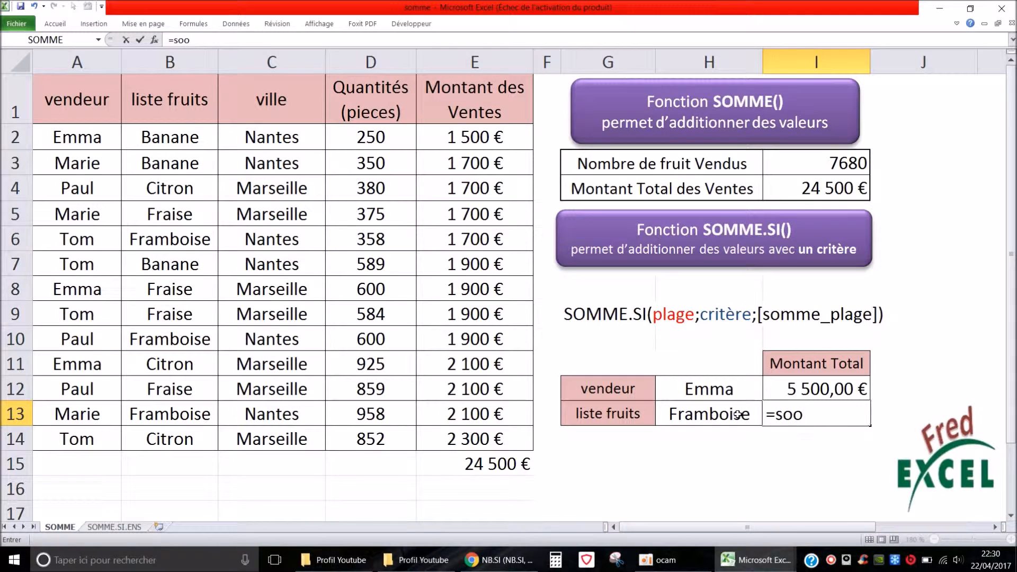
pyautogui.press('BackSpace')
pyautogui.write('mm')
pyautogui.press('BackSpace')
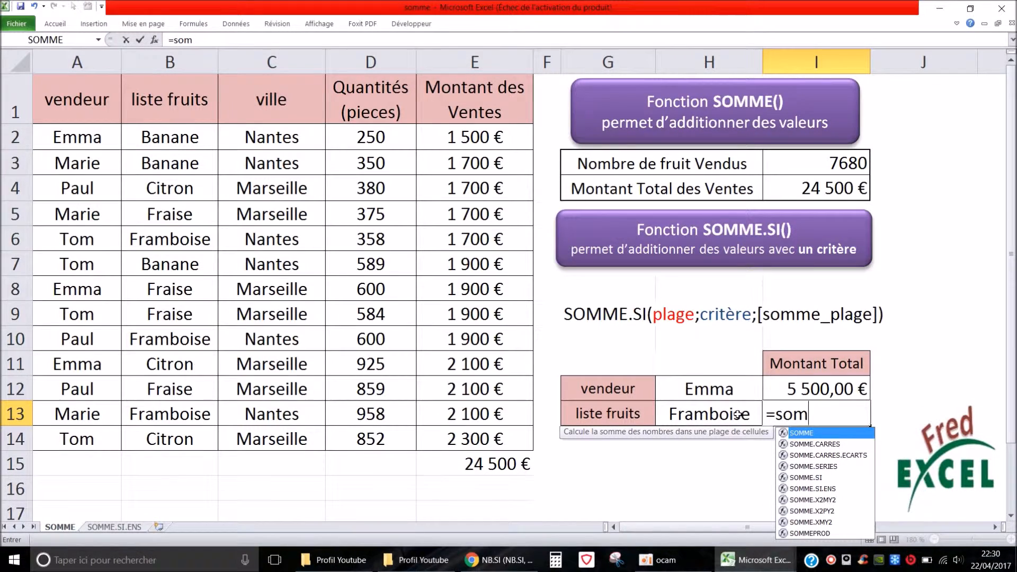
pyautogui.write('e')
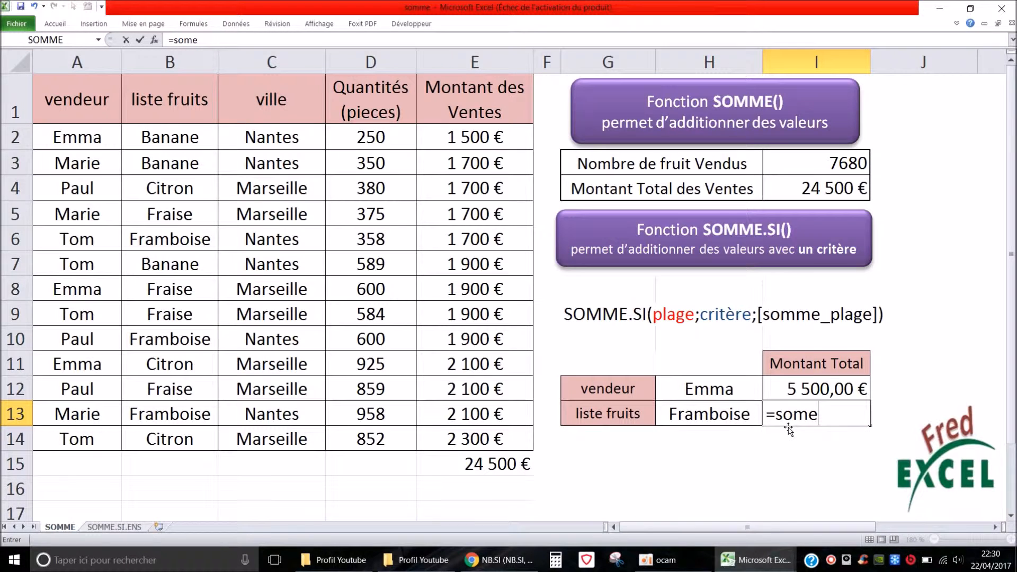
pyautogui.press('BackSpace')
pyautogui.write('m')
pyautogui.doubleClick(823, 477)
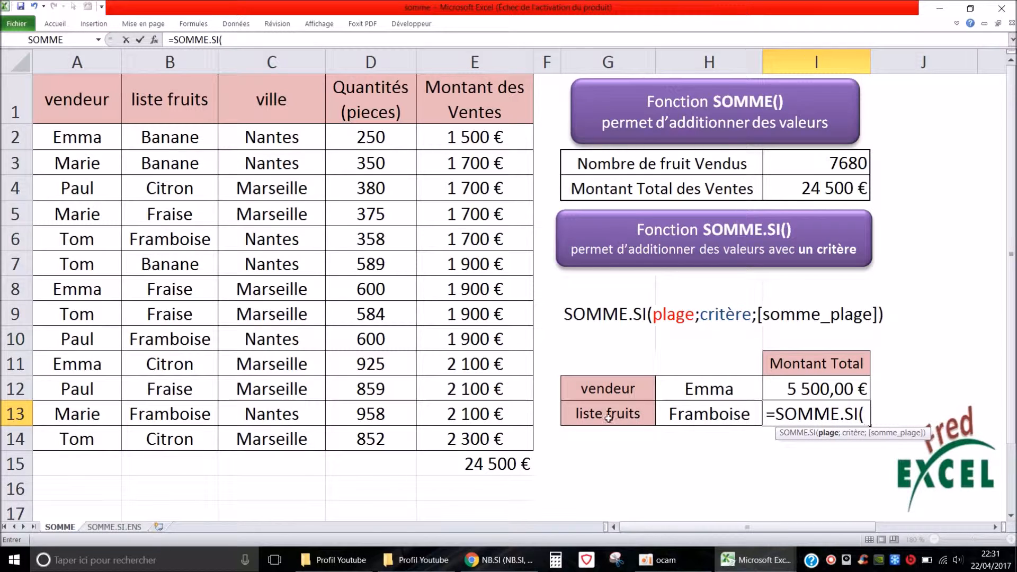
pyautogui.click(168, 143)
pyautogui.moveTo(167, 143); pyautogui.dragTo(212, 442)
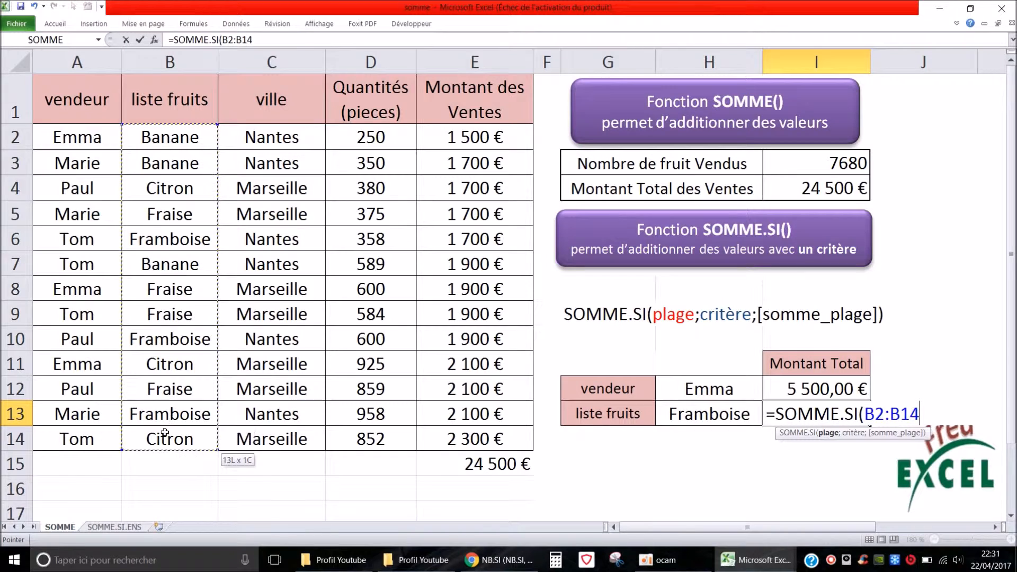
pyautogui.write(';')
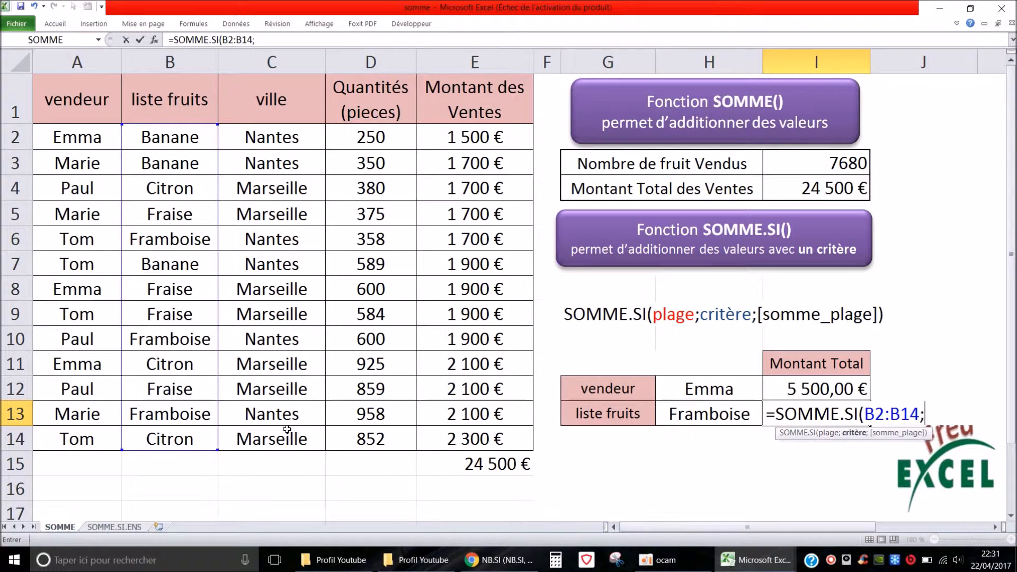
# - Complete the I13 formula with H13 as the criterion and the sales amounts E2:E14 as the sum range
pyautogui.click(718, 413)
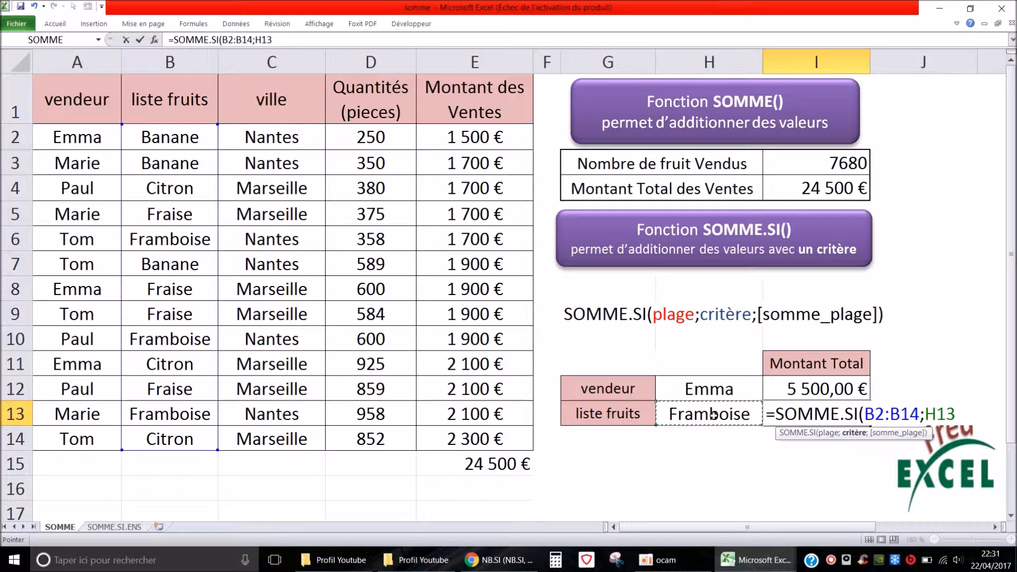
pyautogui.write(';')
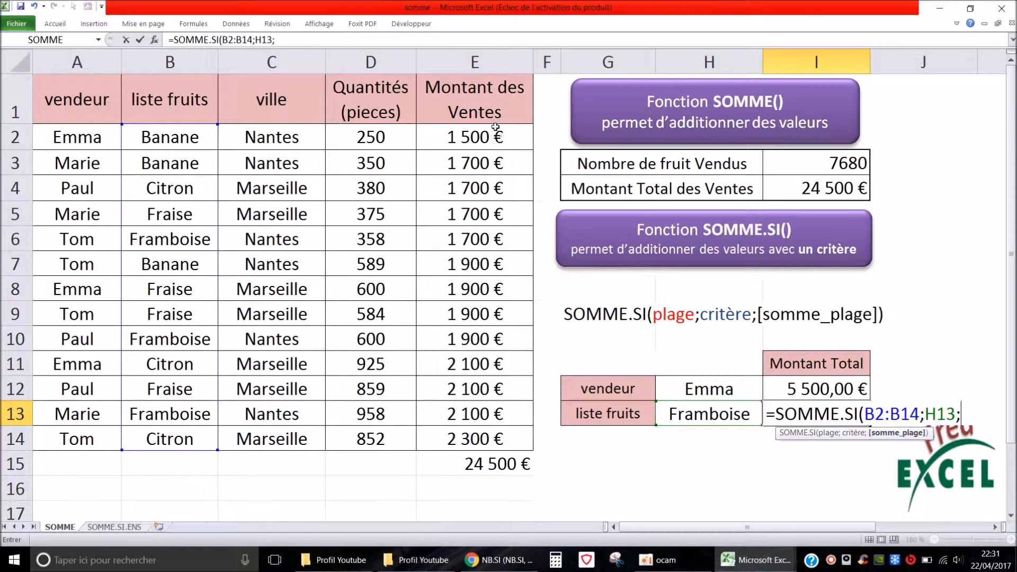
pyautogui.moveTo(479, 139); pyautogui.dragTo(492, 436)
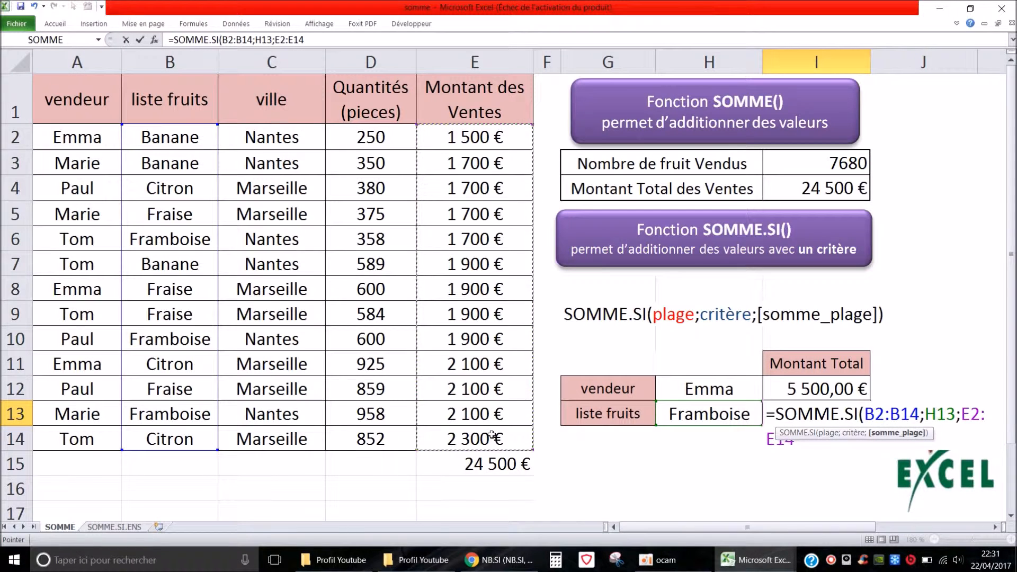
pyautogui.press('Return')
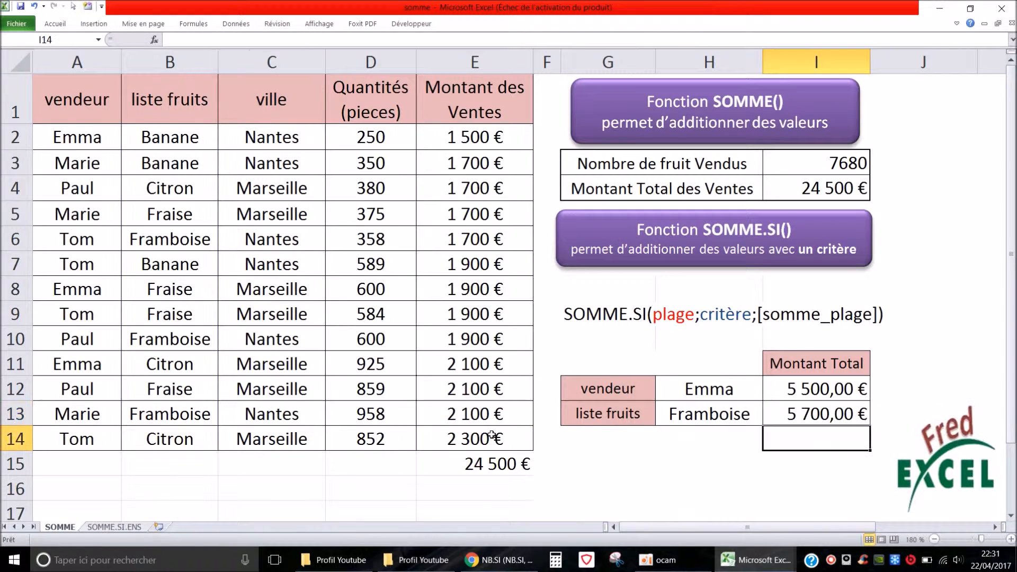
# - Try Citron as the fruit criterion in H13, and finally set it to Fraise
pyautogui.click(727, 417)
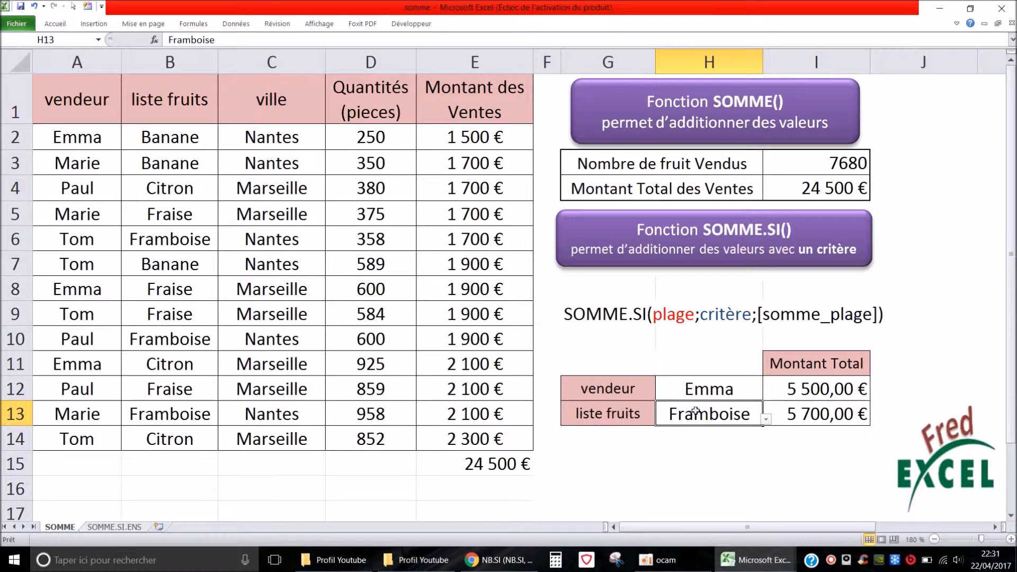
pyautogui.click(766, 419)
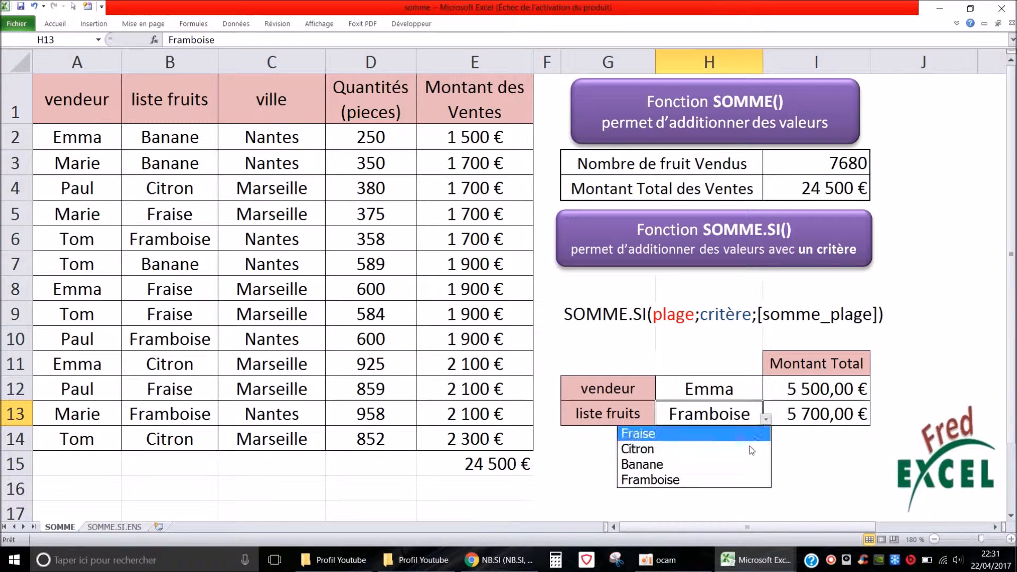
pyautogui.click(746, 447)
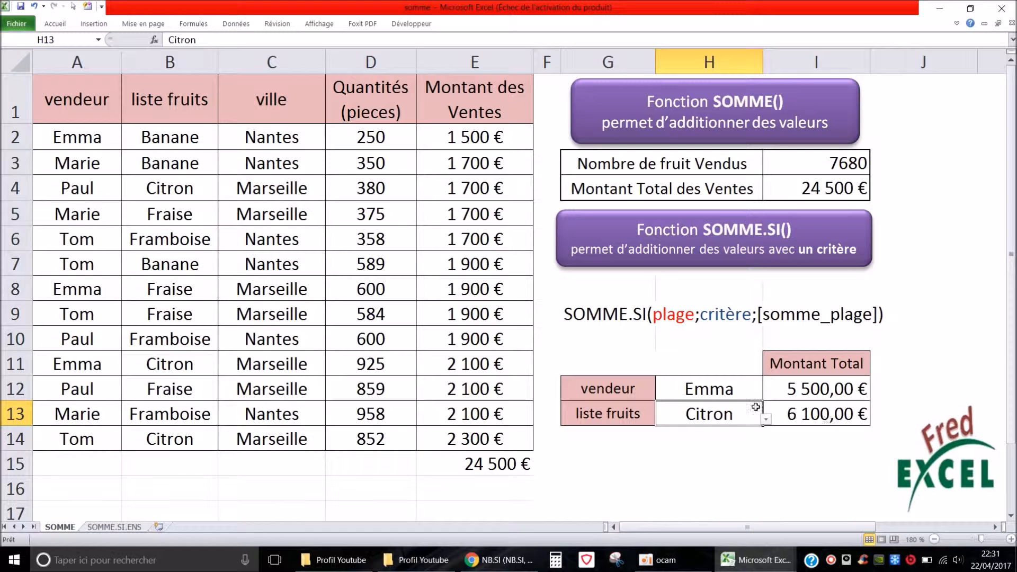
pyautogui.click(766, 419)
pyautogui.click(736, 432)
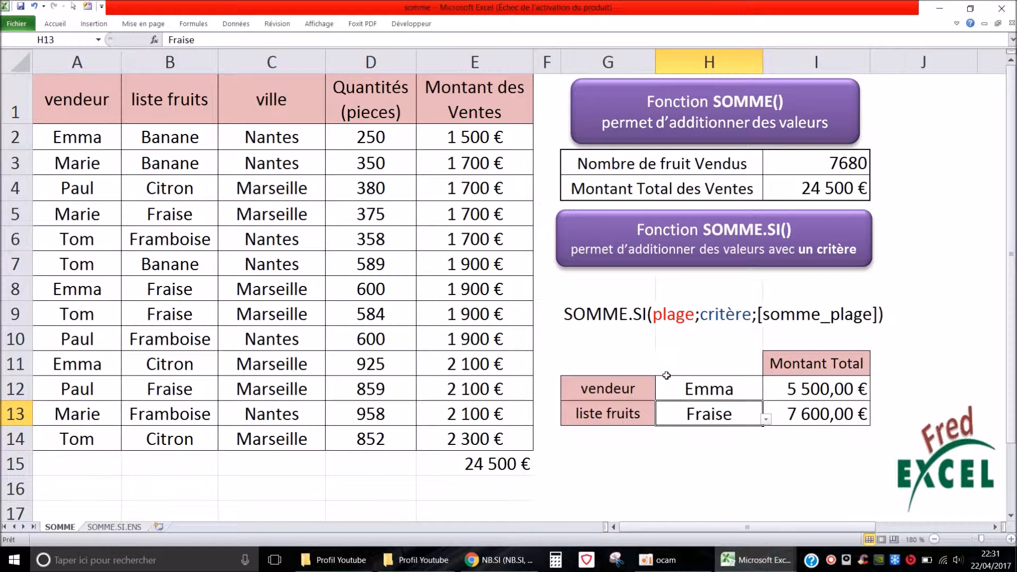
# - On the SOMME.SI.ENS sheet, start a SOMME.SI.ENS formula in I7 with the sales amounts E2:E17 as the sum range
pyautogui.click(132, 526)
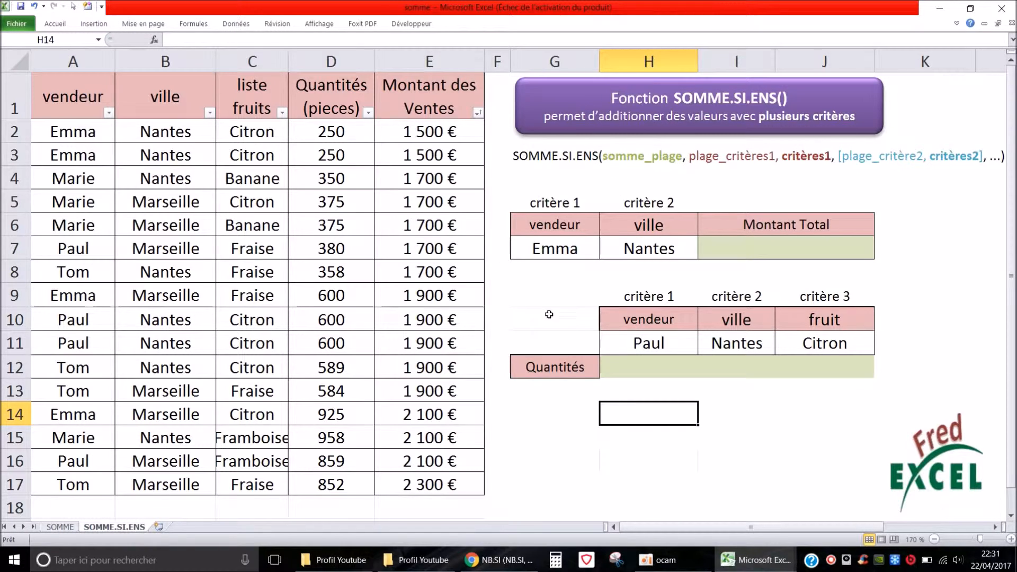
pyautogui.click(768, 246)
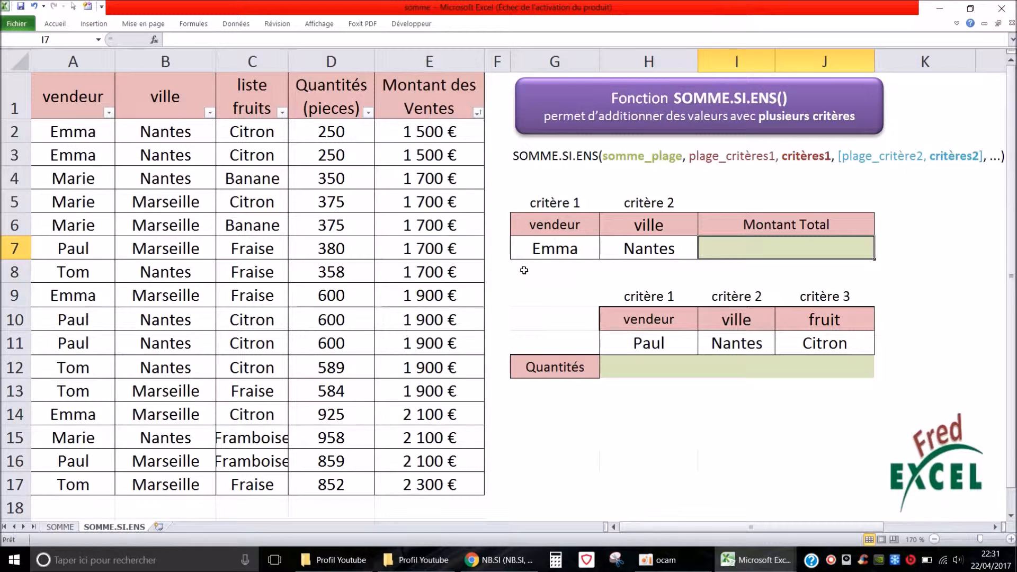
pyautogui.write('=soo')
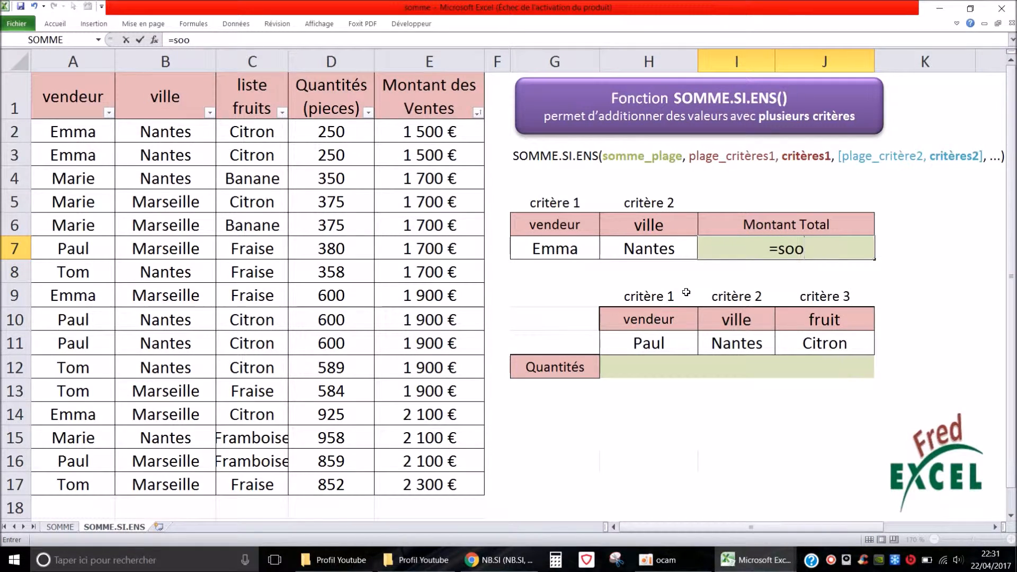
pyautogui.press('BackSpace')
pyautogui.write('m')
pyautogui.doubleClick(813, 322)
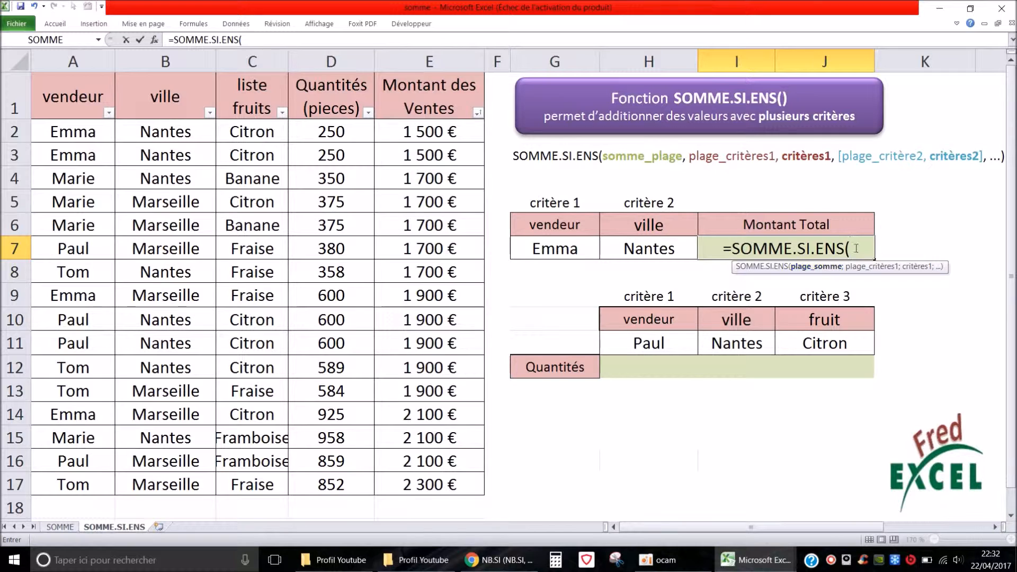
pyautogui.moveTo(451, 131); pyautogui.dragTo(449, 477)
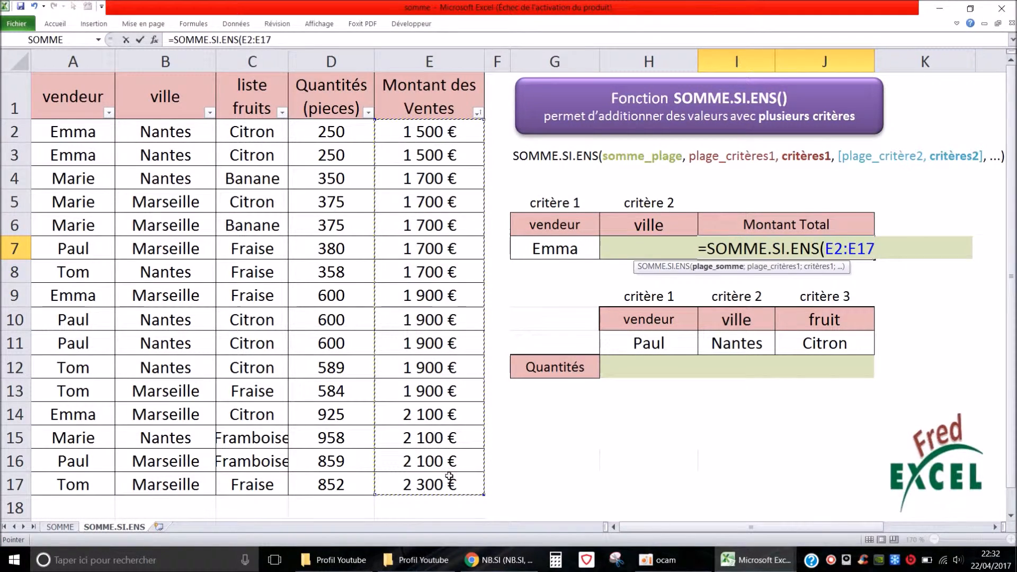
pyautogui.write(';')
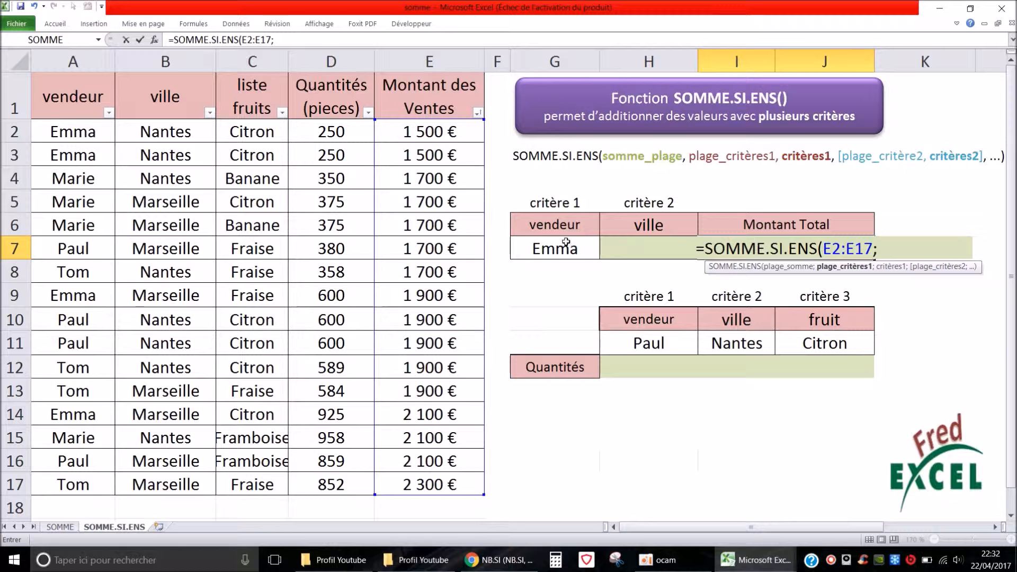
# - Add the first condition to the I7 formula, matching the vendors in A2:A17 with the criterion in G7
pyautogui.moveTo(62, 131); pyautogui.dragTo(95, 483)
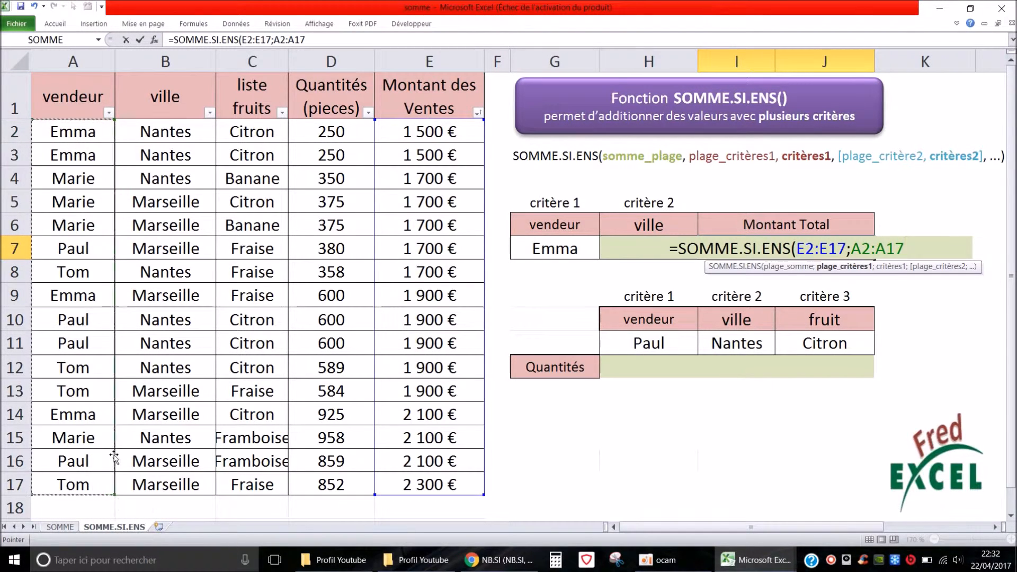
pyautogui.write(';')
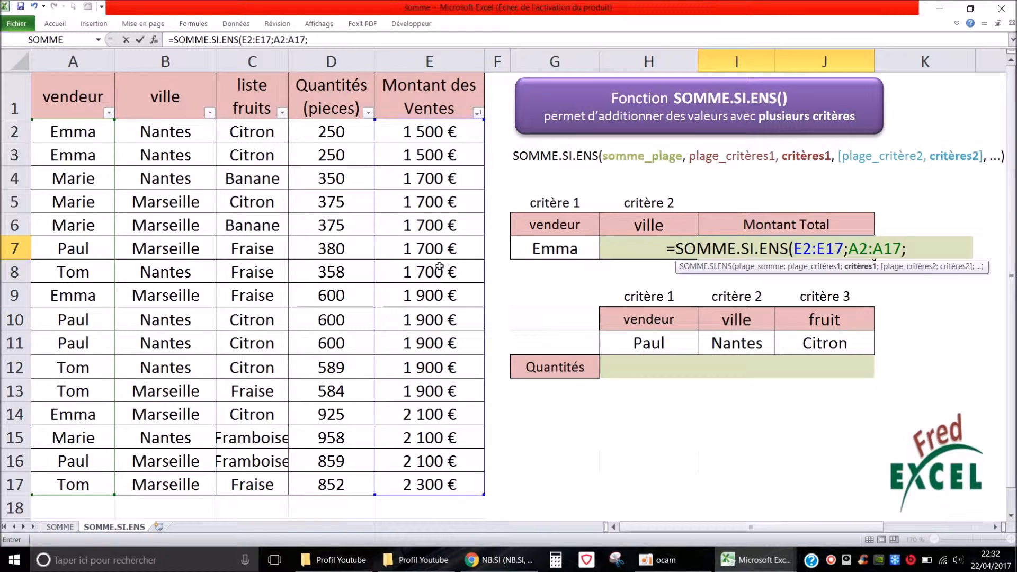
pyautogui.click(555, 248)
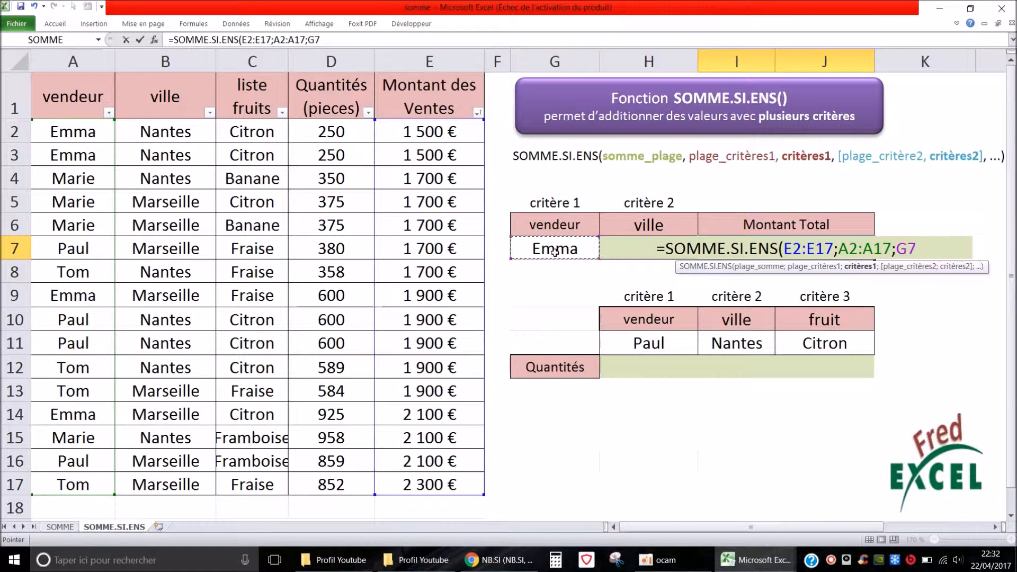
pyautogui.write(';')
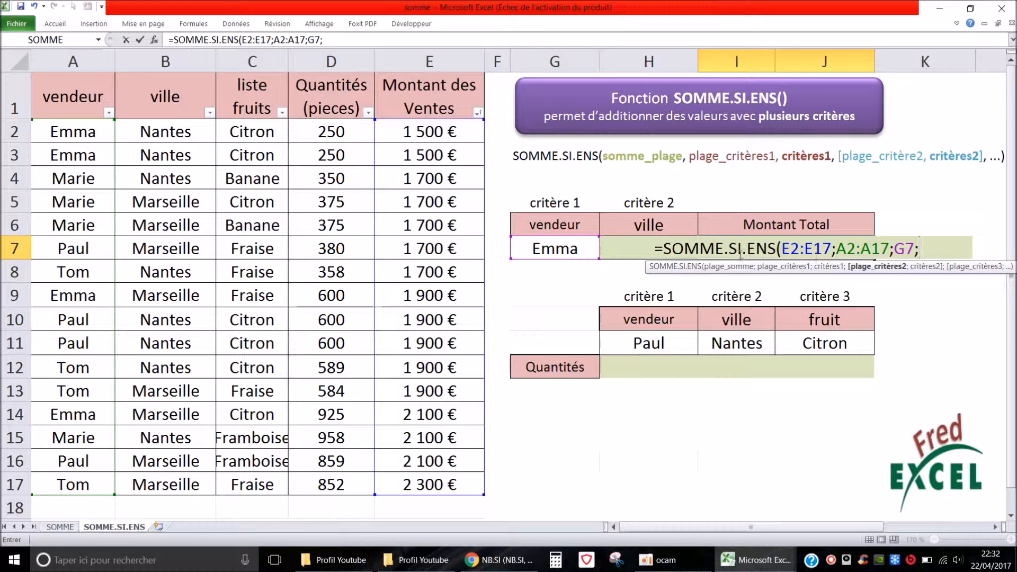
# - Add the second condition matching the cities in B2:B17 with H7, and enter the I7 formula
pyautogui.moveTo(176, 132); pyautogui.dragTo(181, 480)
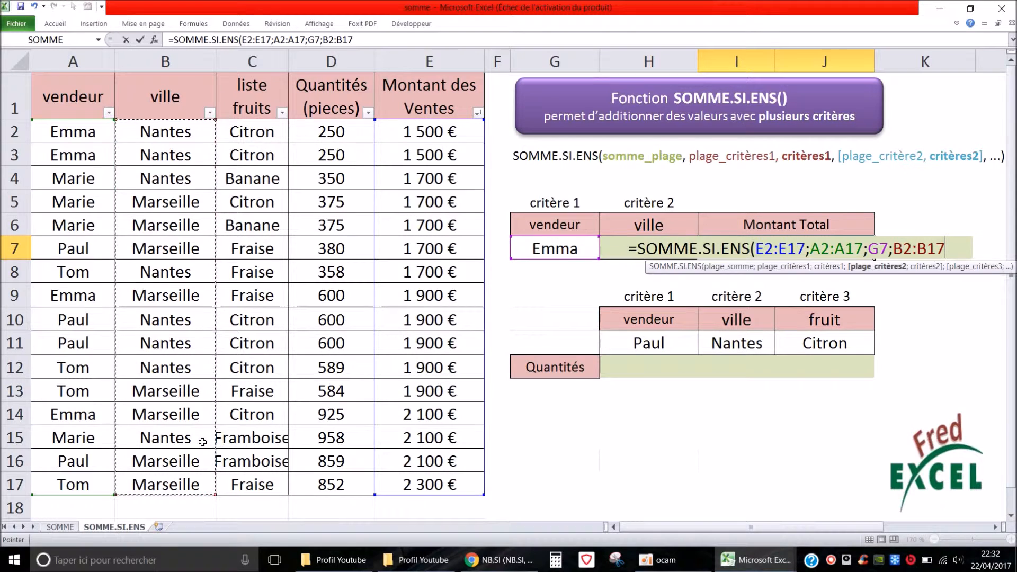
pyautogui.write(';')
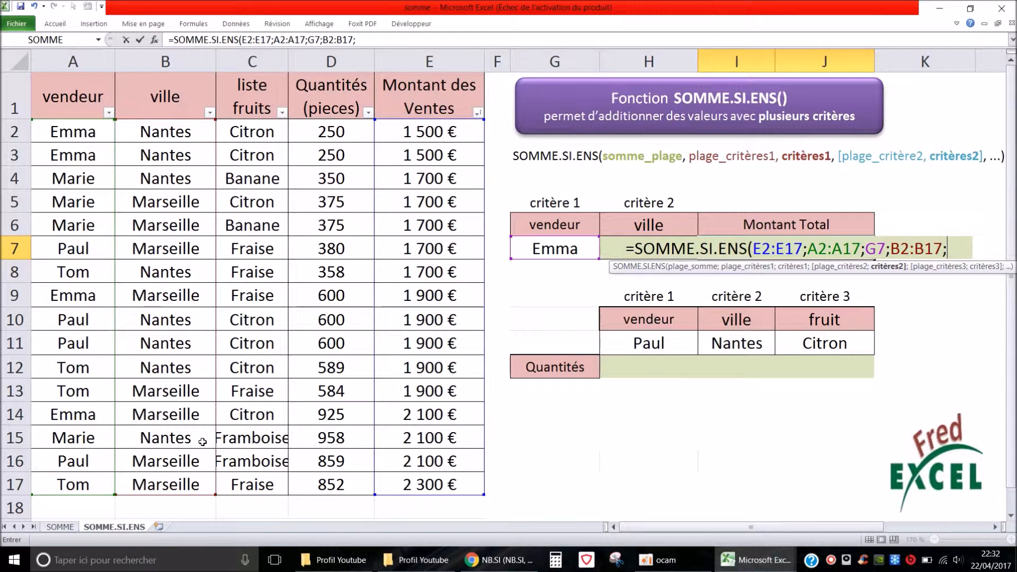
pyautogui.click(606, 269)
pyautogui.press('Up')
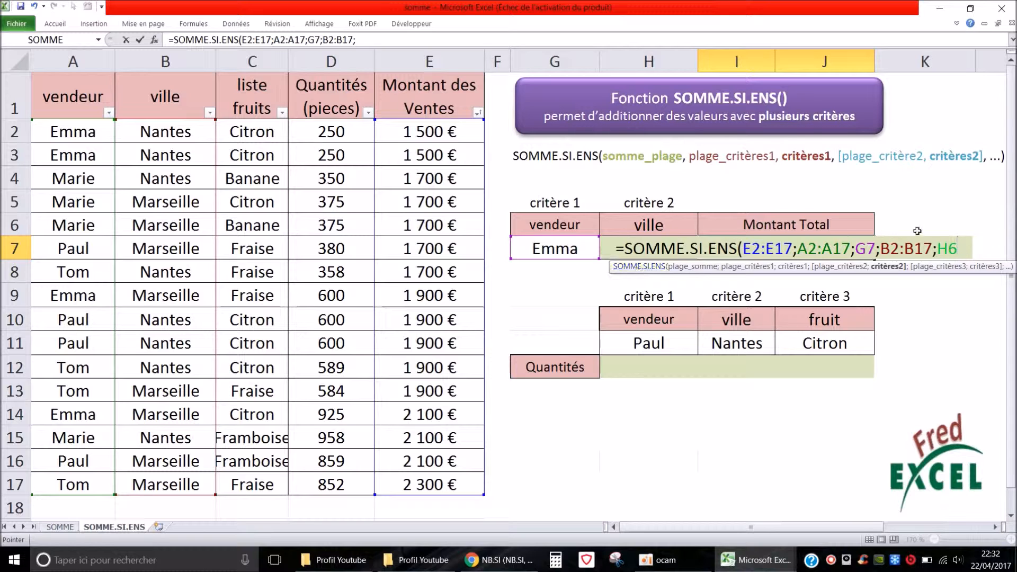
pyautogui.click(954, 249)
pyautogui.press('BackSpace')
pyautogui.write('7')
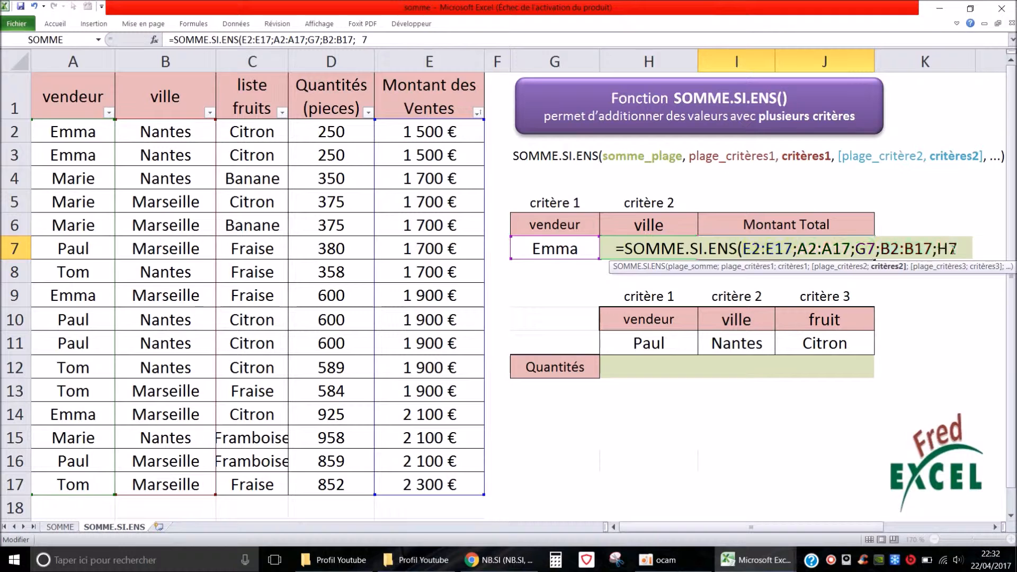
pyautogui.press('Return')
# - Change the city criterion in H7 to Marseille
pyautogui.click(641, 250)
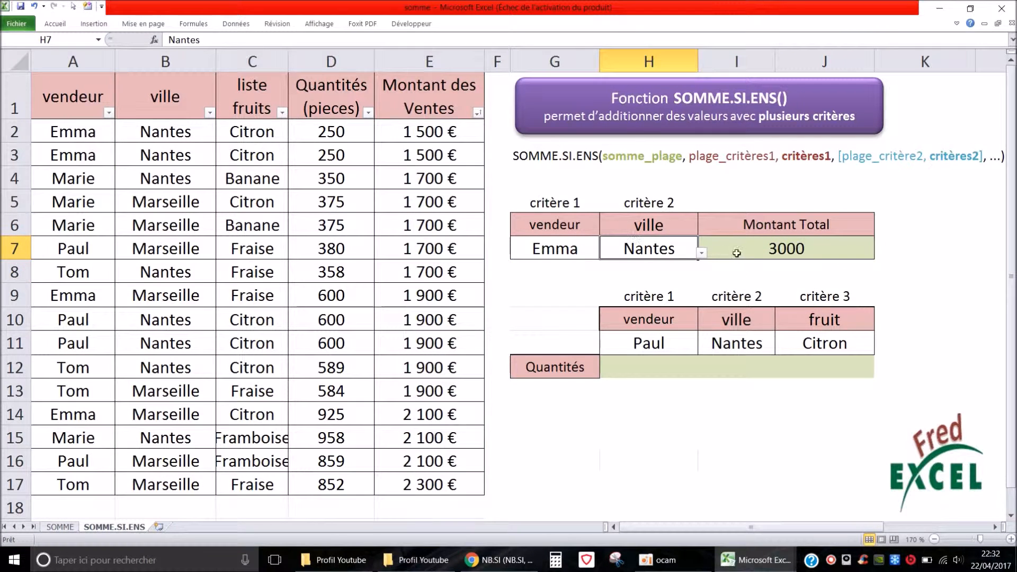
pyautogui.click(701, 253)
pyautogui.click(682, 281)
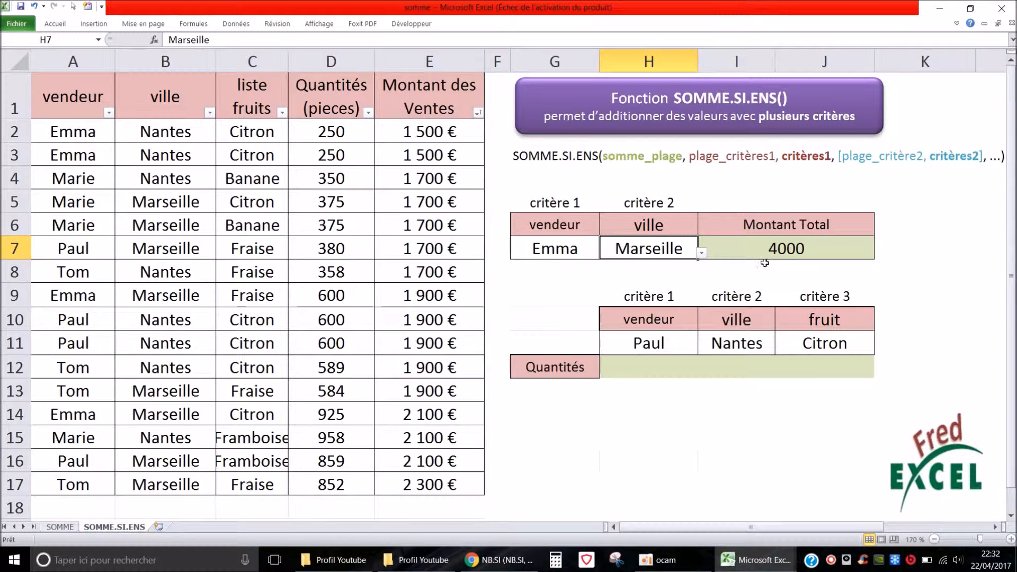
# - Try the second vendor in the list as the criterion in G7, and finally set it to the fourth vendor
pyautogui.click(564, 253)
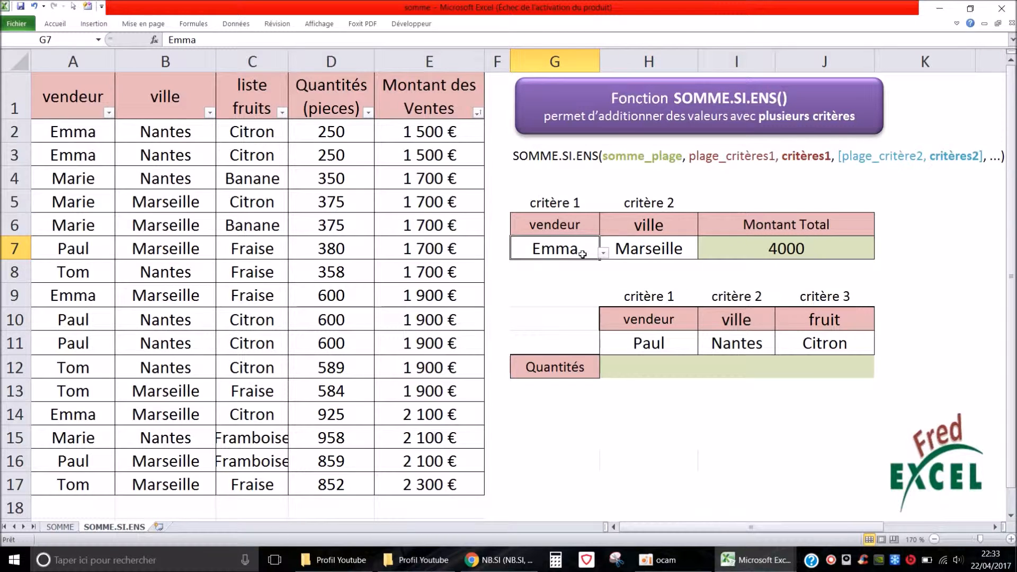
pyautogui.click(603, 255)
pyautogui.click(597, 281)
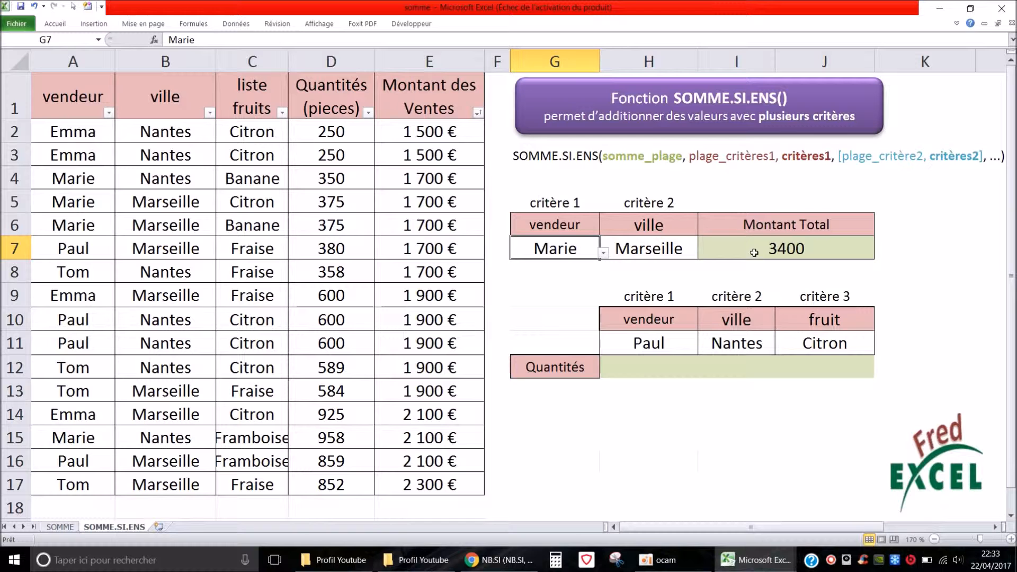
pyautogui.click(603, 253)
pyautogui.click(564, 311)
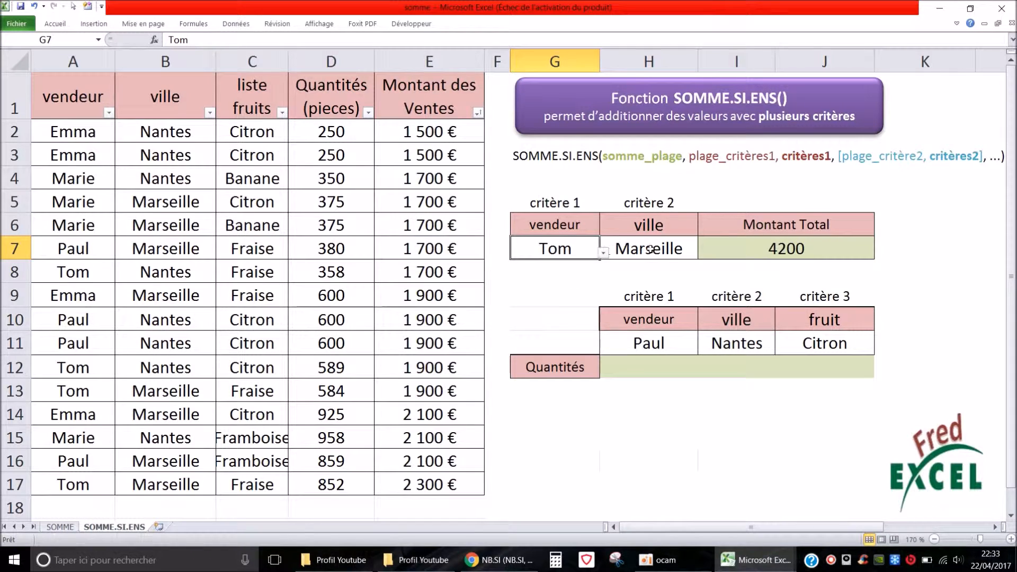
# - Change the city criterion in H7 to Nantes
pyautogui.click(678, 250)
pyautogui.click(702, 254)
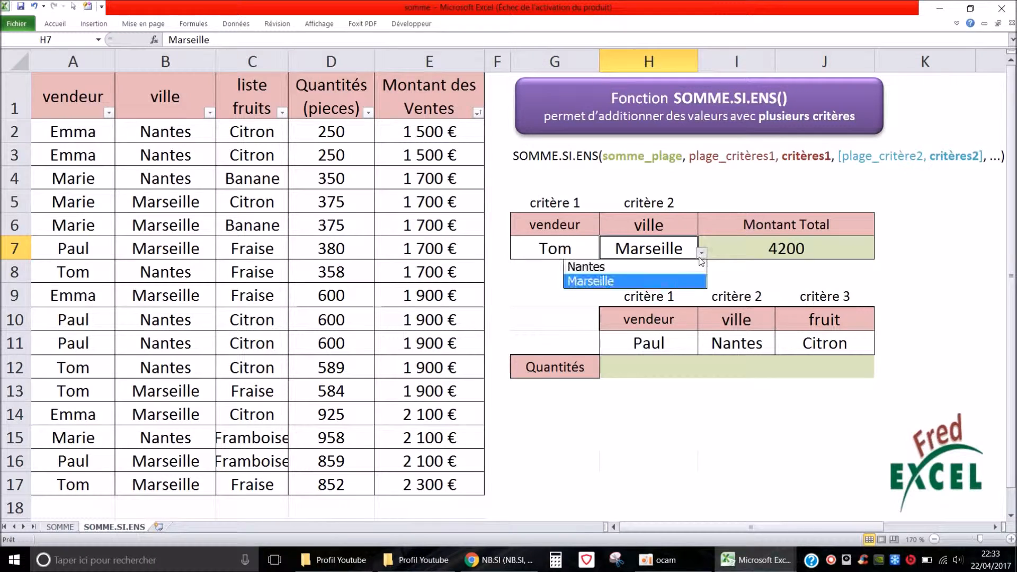
pyautogui.click(688, 269)
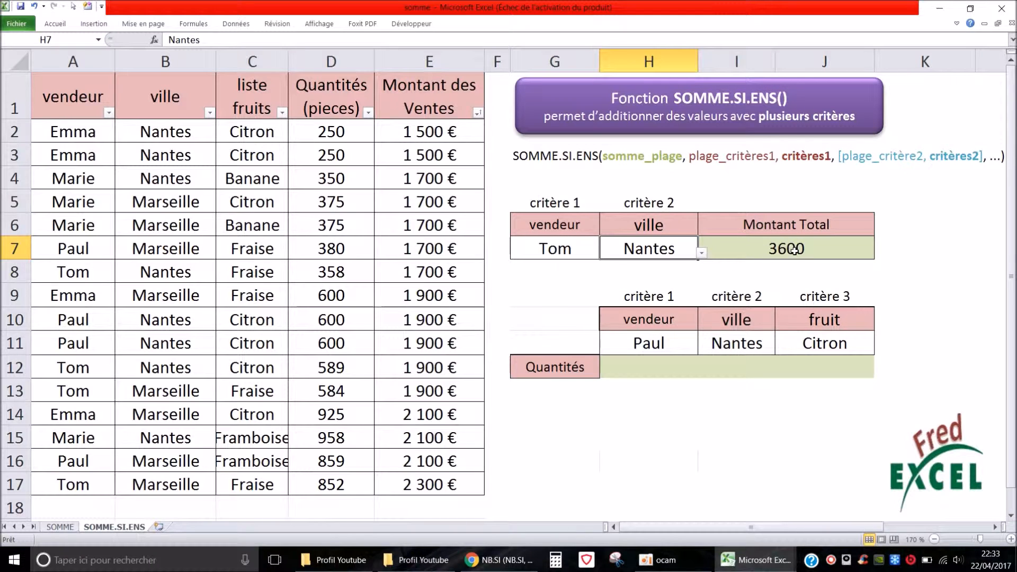
# - Start a SOMME.SI.ENS formula in the Quantités result cell H12, using the quantities in D2:D17 as the sum range
pyautogui.click(638, 368)
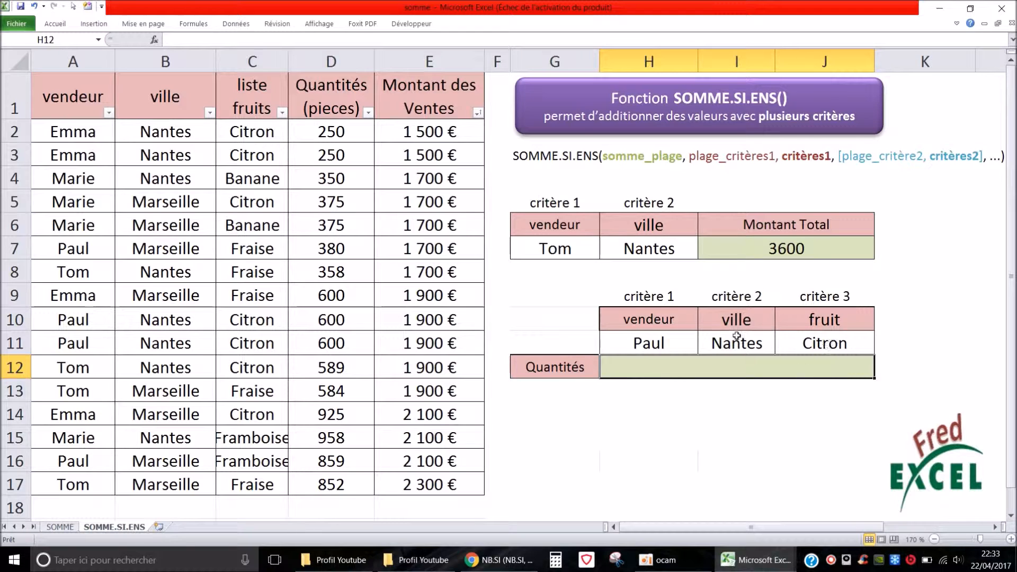
pyautogui.write('=')
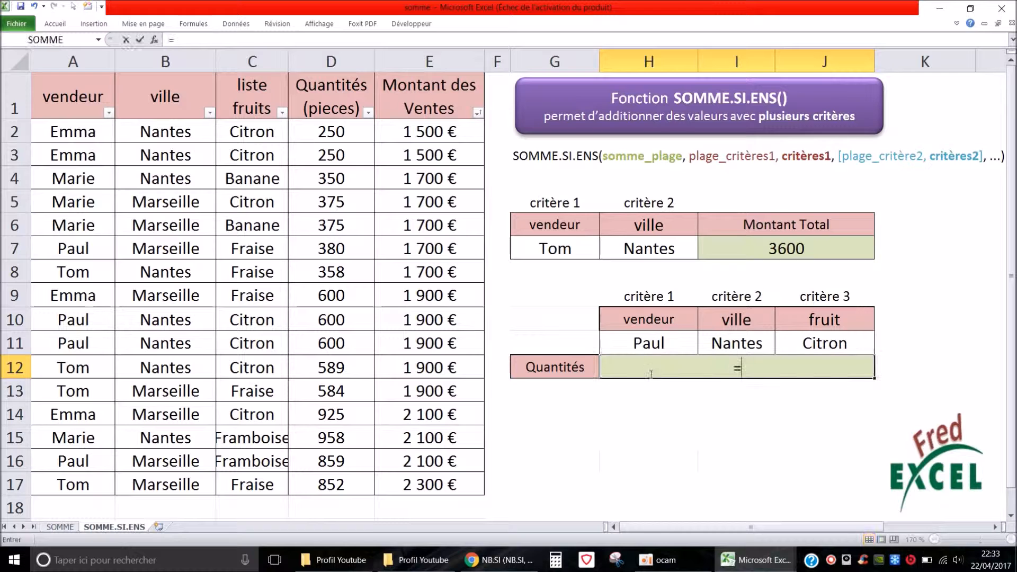
pyautogui.write('somm')
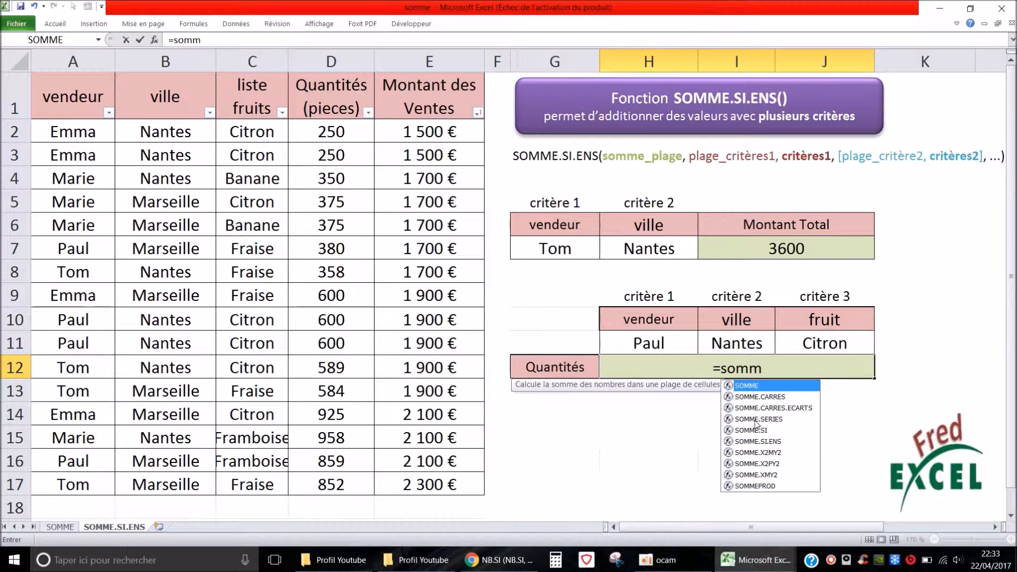
pyautogui.doubleClick(763, 441)
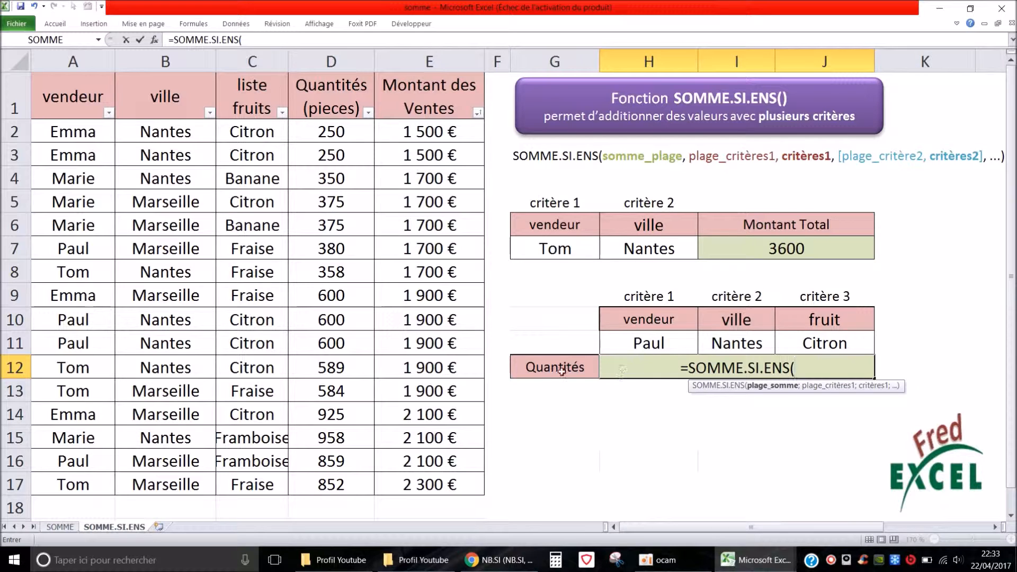
pyautogui.moveTo(323, 127); pyautogui.dragTo(333, 484)
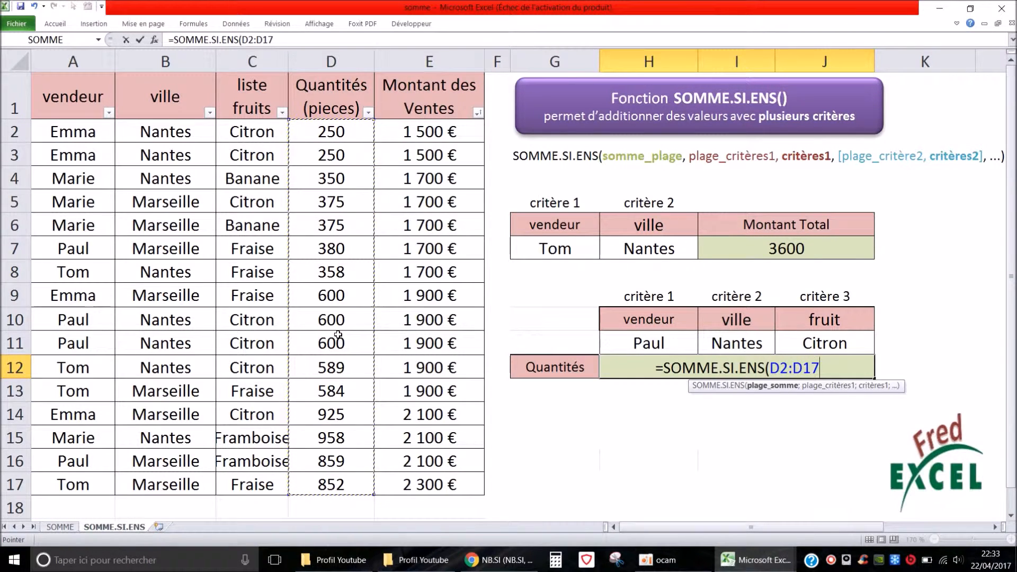
pyautogui.write(';')
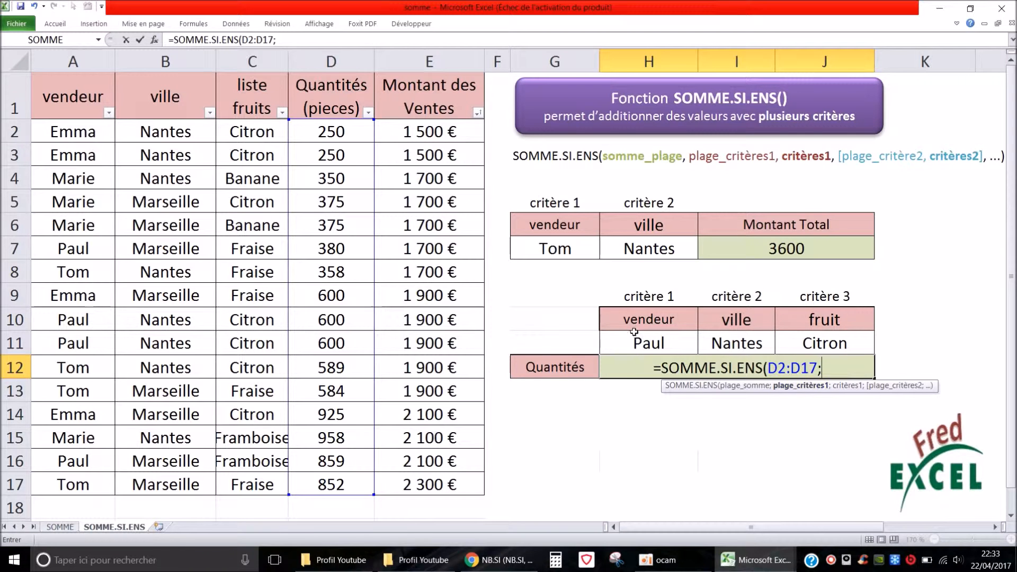
# - Add the first condition to the H12 formula, matching the vendors in A2:A17 with the criterion in H11
pyautogui.moveTo(74, 136); pyautogui.dragTo(69, 479)
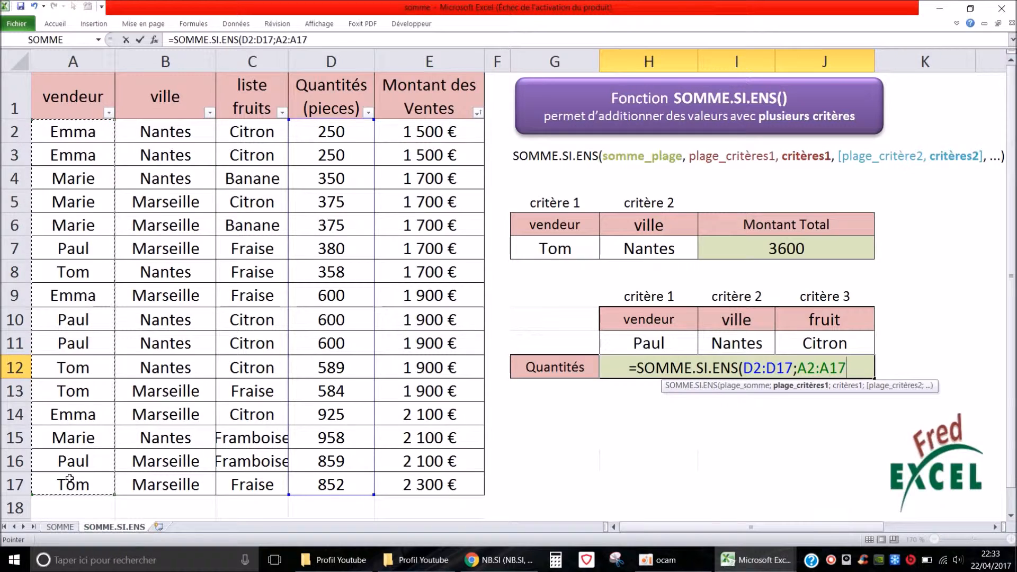
pyautogui.write(';')
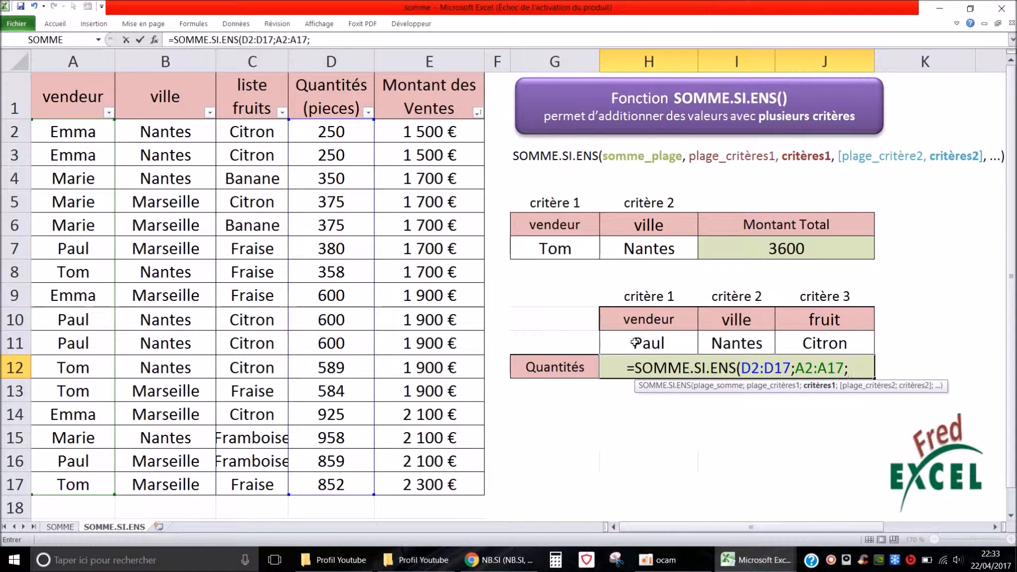
pyautogui.click(635, 343)
pyautogui.write(';')
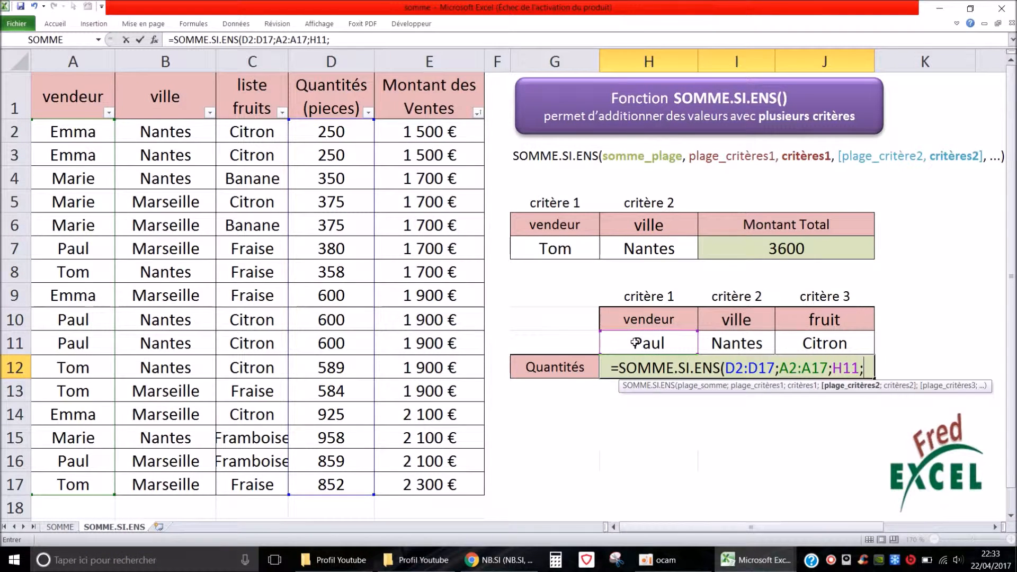
# - Add the second condition to the H12 formula, matching the cities in B2:B17 with the criterion in I11
pyautogui.moveTo(179, 139); pyautogui.dragTo(179, 483)
pyautogui.write(';')
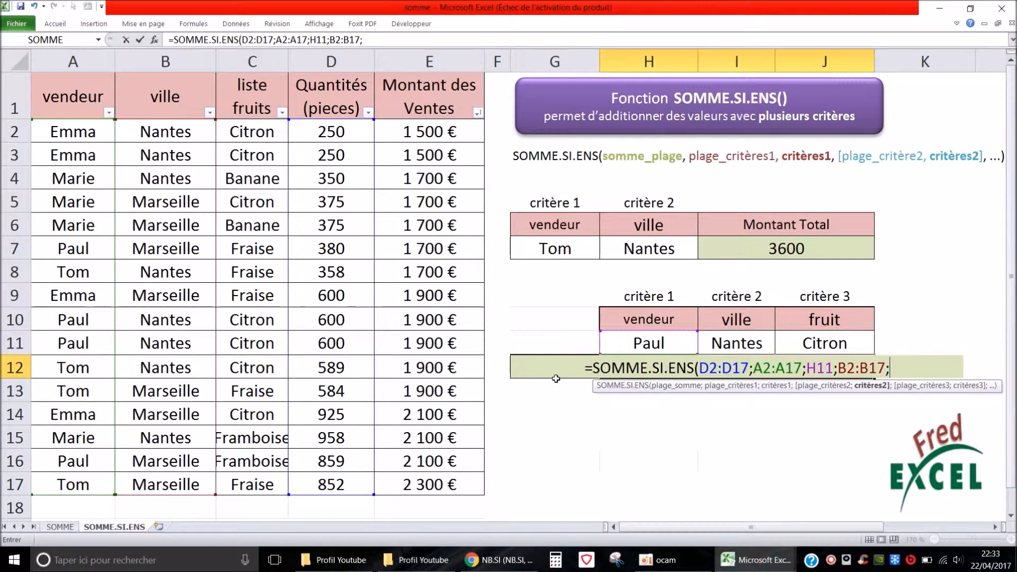
pyautogui.click(747, 344)
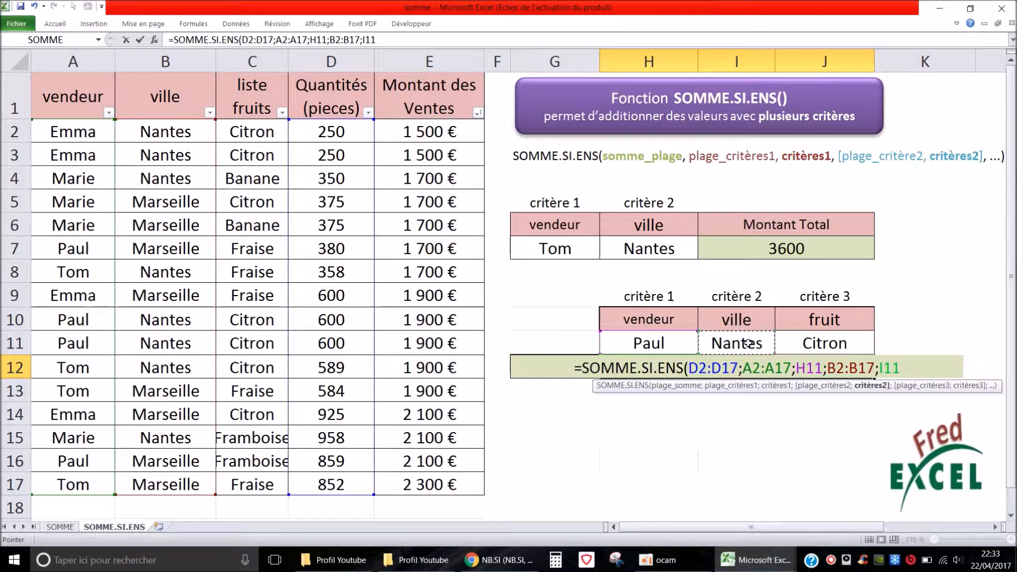
pyautogui.write(';')
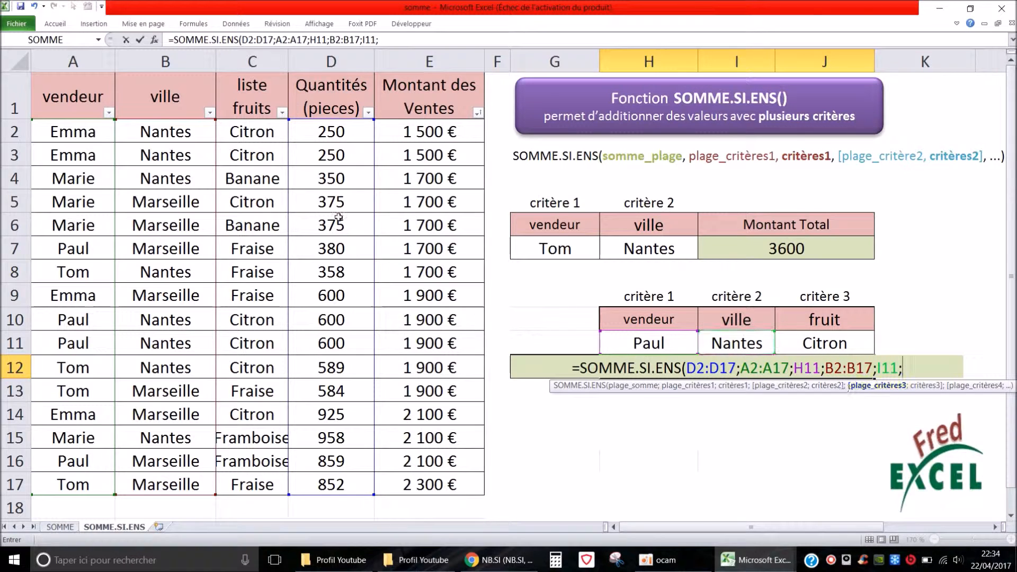
# - Add the third condition matching the fruits in C2:C17 with J11, and enter the H12 formula
pyautogui.moveTo(253, 132); pyautogui.dragTo(259, 484)
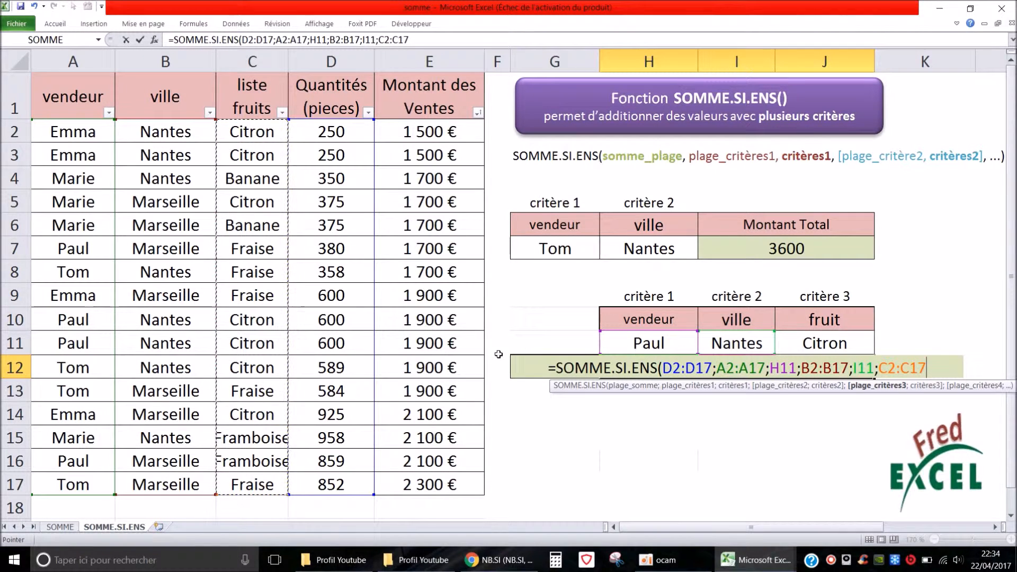
pyautogui.write(';')
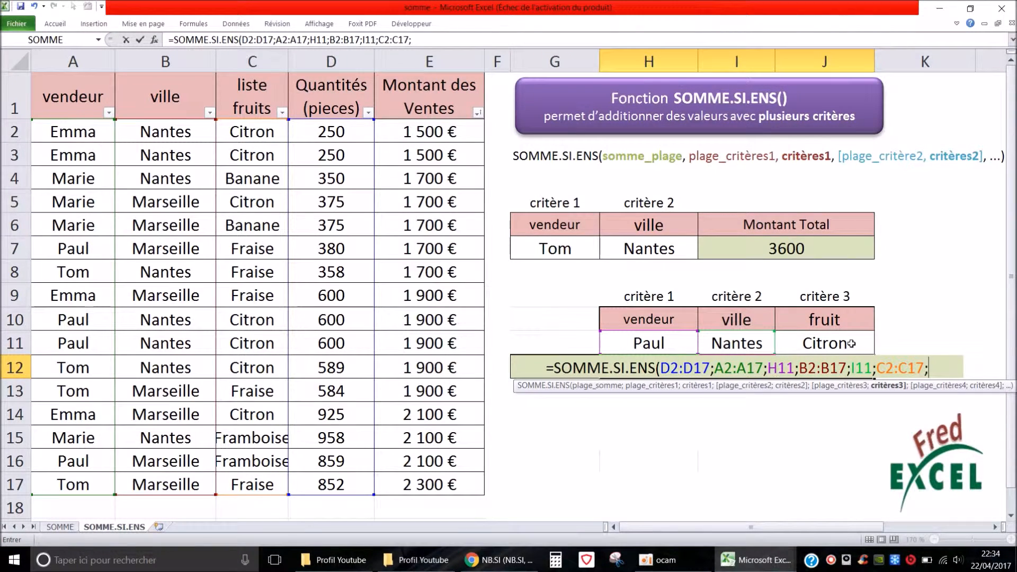
pyautogui.click(850, 345)
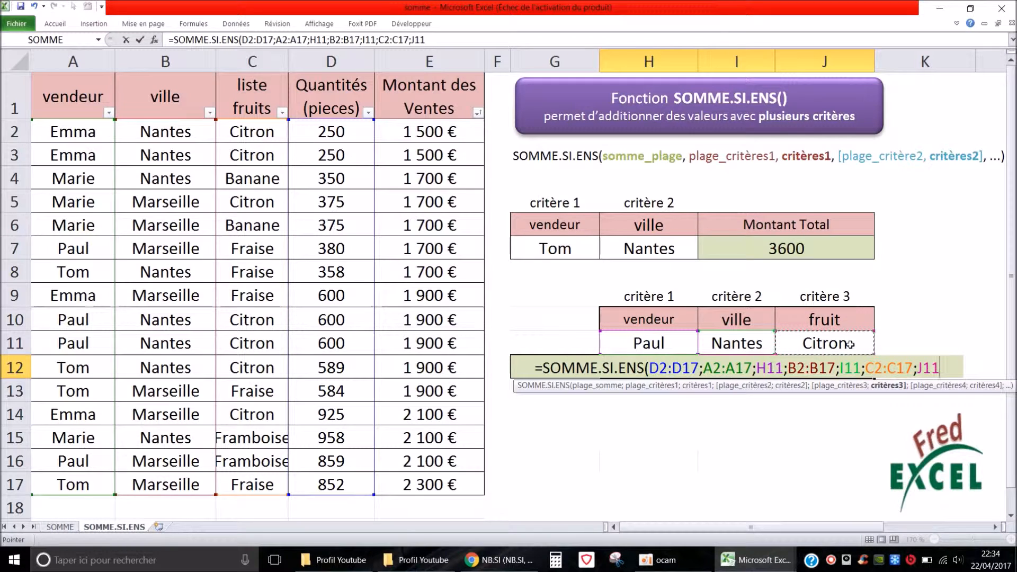
pyautogui.press('Return')
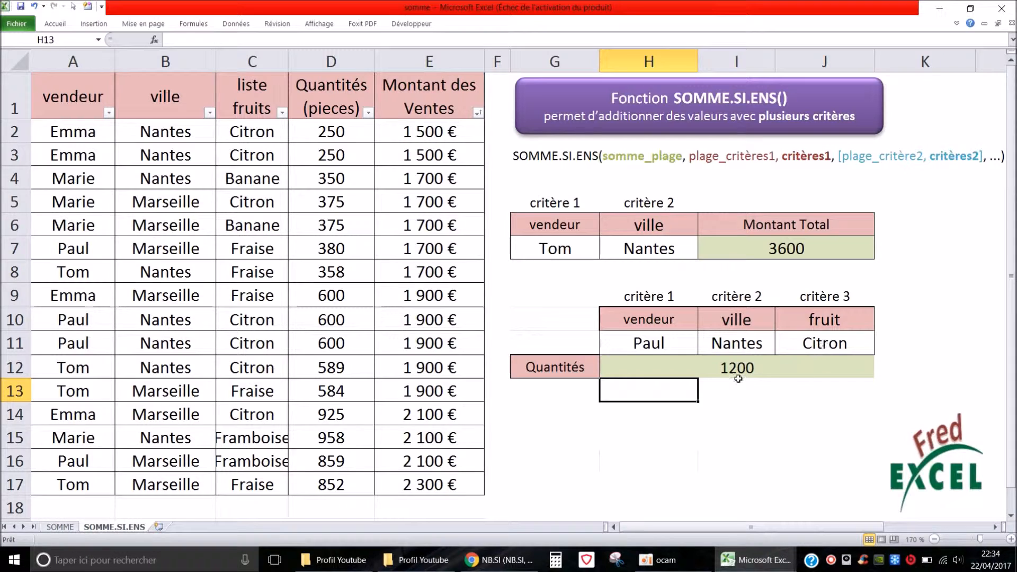
# - Try Fraise as the fruit criterion in J11
pyautogui.click(835, 343)
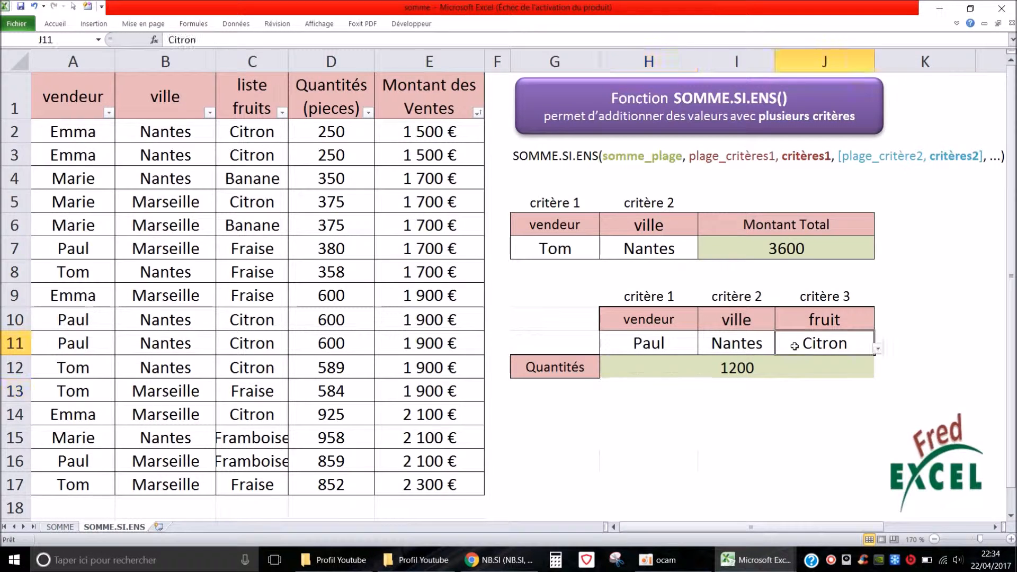
pyautogui.click(878, 349)
pyautogui.click(872, 372)
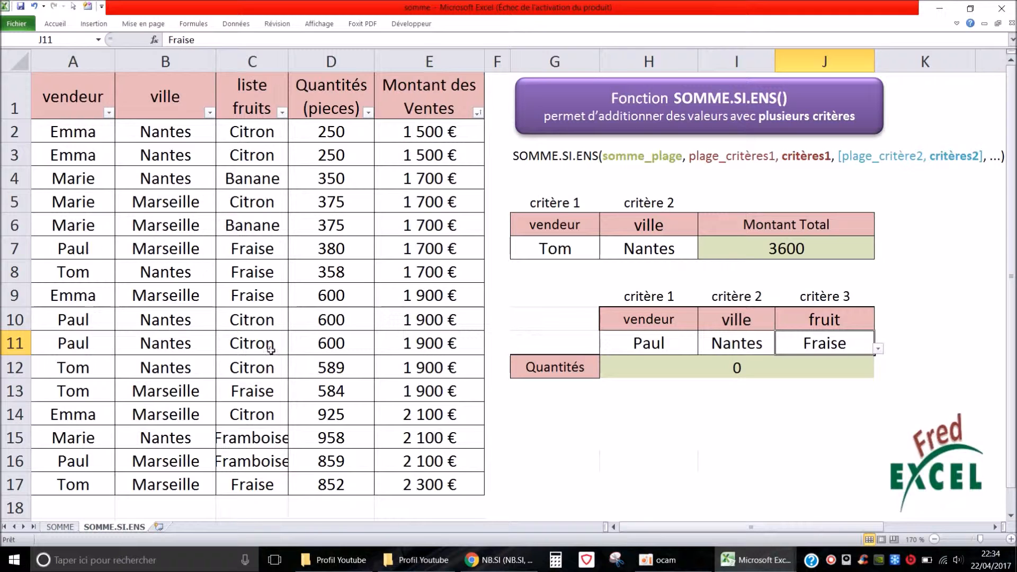
# - Set the vendor criterion in H11 to the second vendor in the list
pyautogui.click(75, 231)
pyautogui.click(133, 228)
pyautogui.click(682, 347)
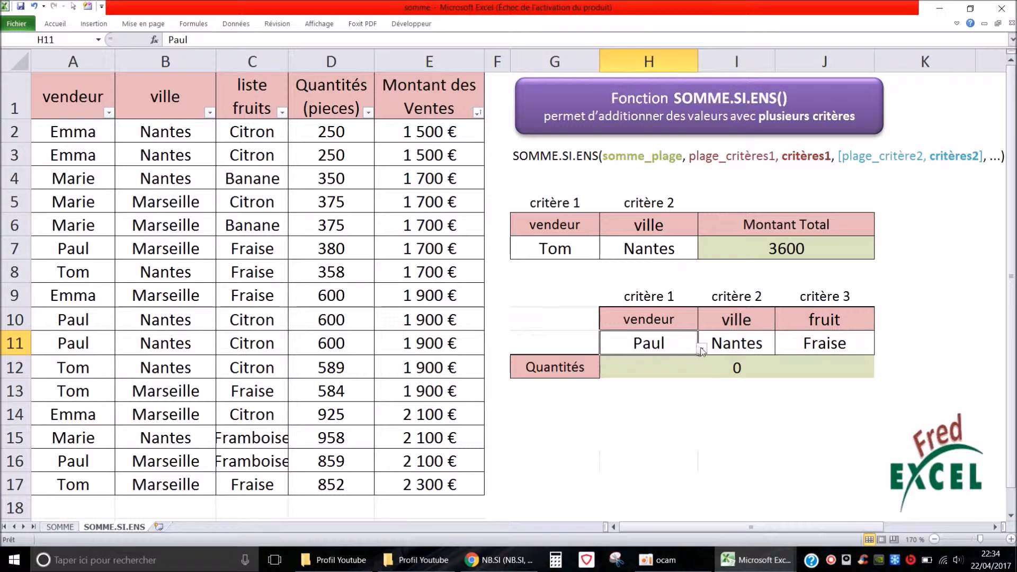
pyautogui.click(702, 349)
pyautogui.click(694, 378)
# - Set the city criterion in I11 to Marseille and the fruit criterion in J11 to Banane
pyautogui.click(761, 347)
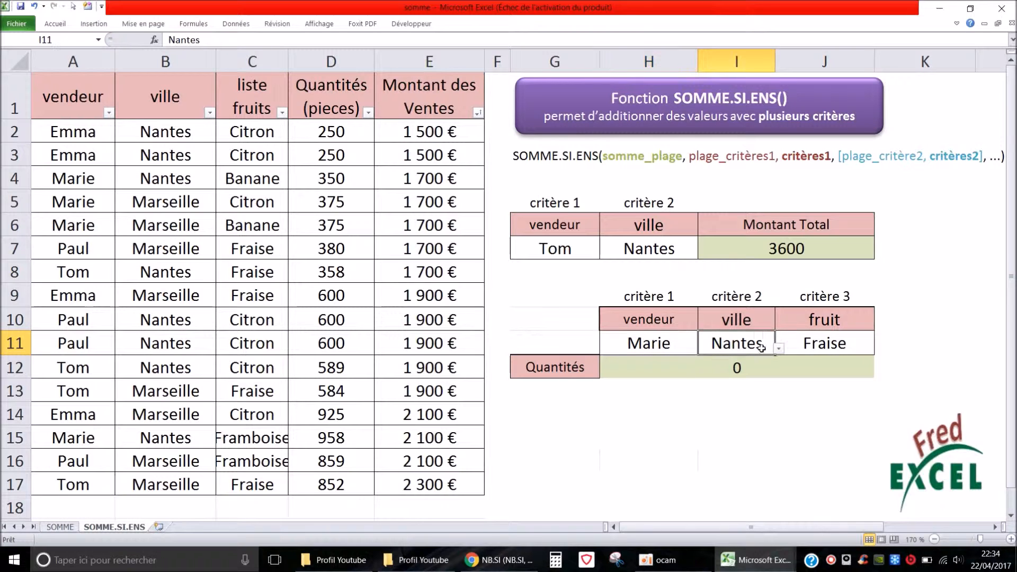
pyautogui.click(777, 350)
pyautogui.click(699, 376)
pyautogui.click(848, 347)
pyautogui.click(878, 350)
pyautogui.click(864, 392)
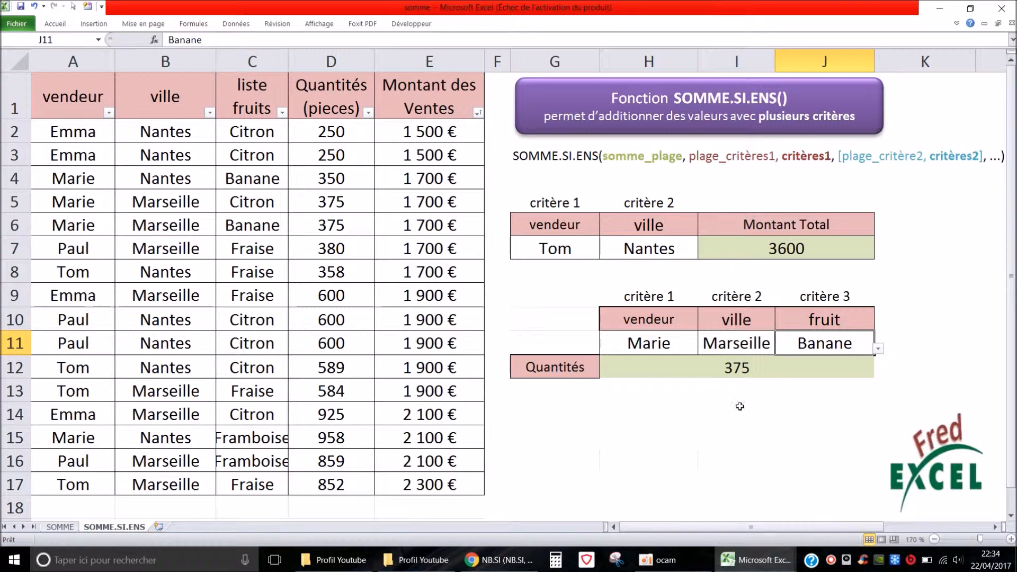